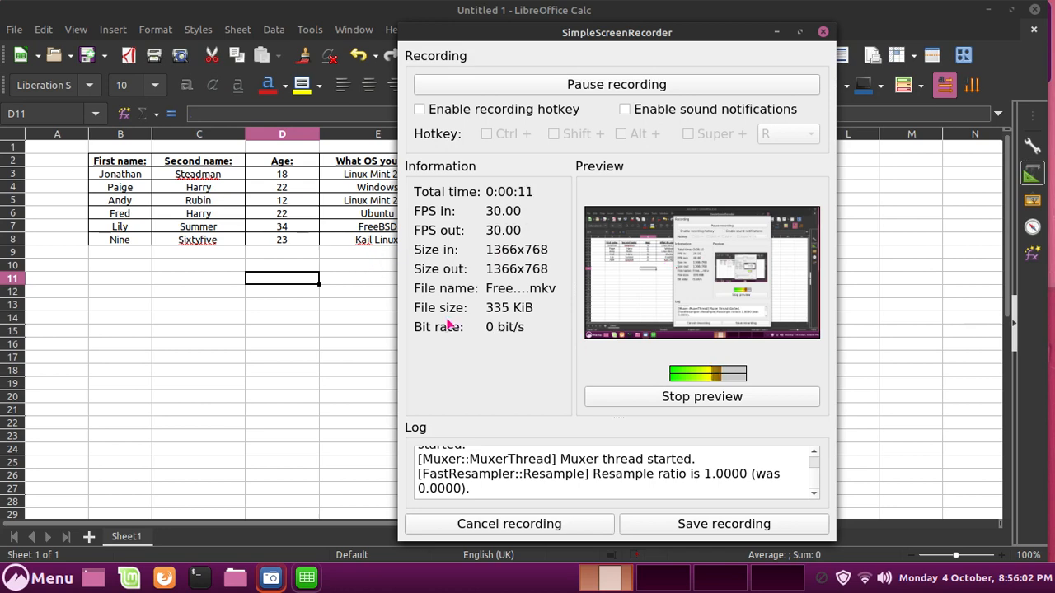
Close the example table spreadsheet, discarding its changes with Don't Save.
click(90, 160)
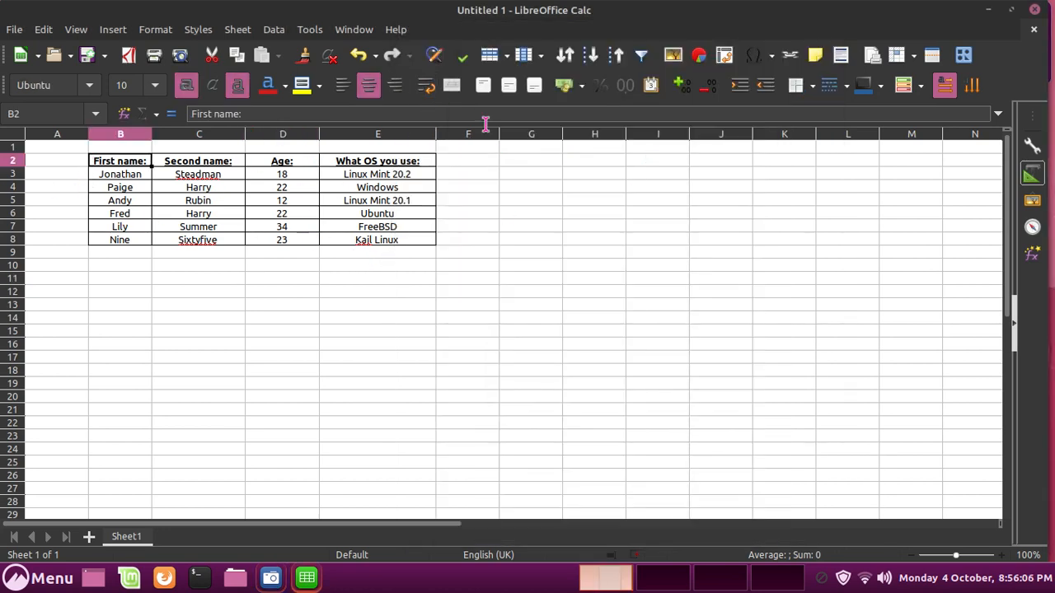
drag(365, 161, 124, 162)
click(123, 163)
drag(663, 12, 670, 12)
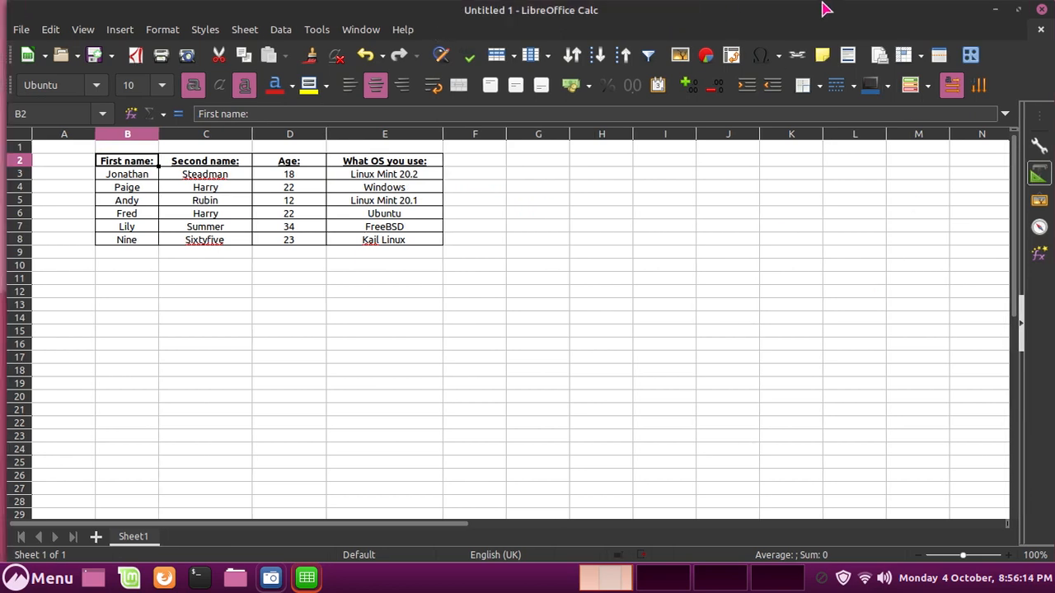
click(1041, 9)
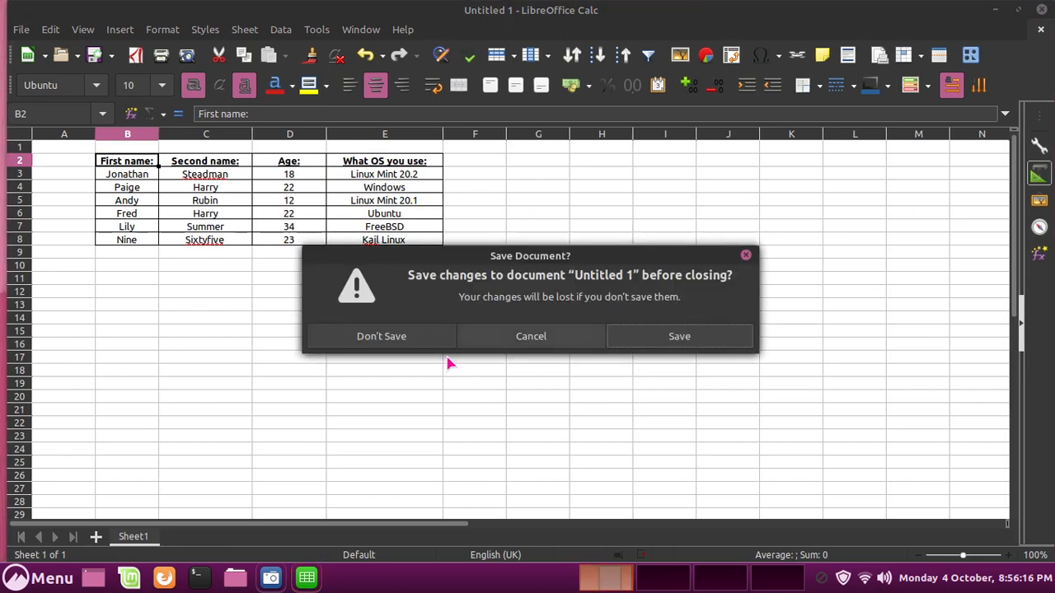
click(389, 340)
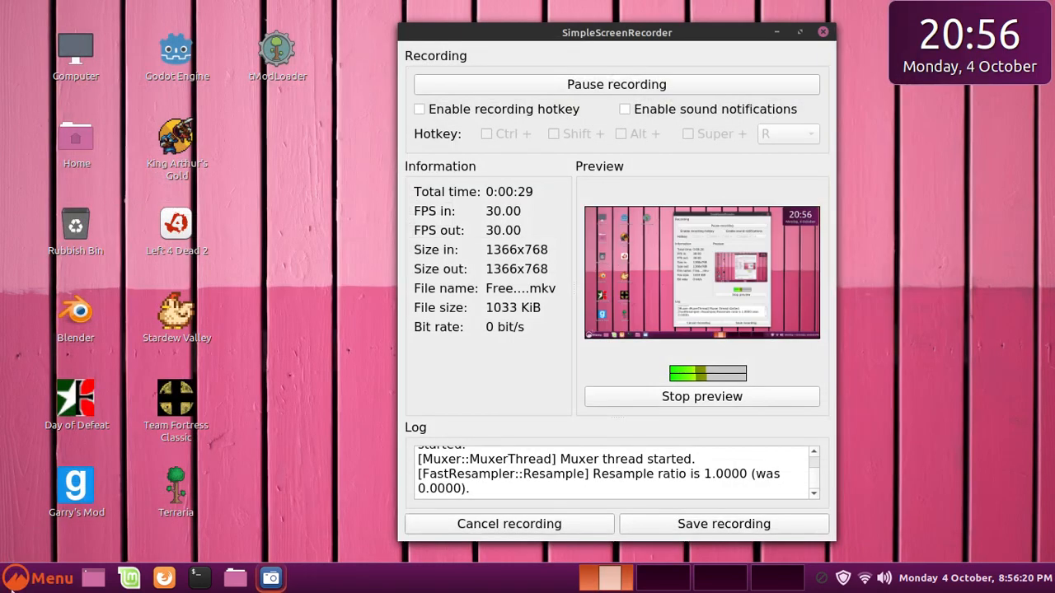
Launch LibreOffice Calc from the menu search and start editing cell B2.
key(super)
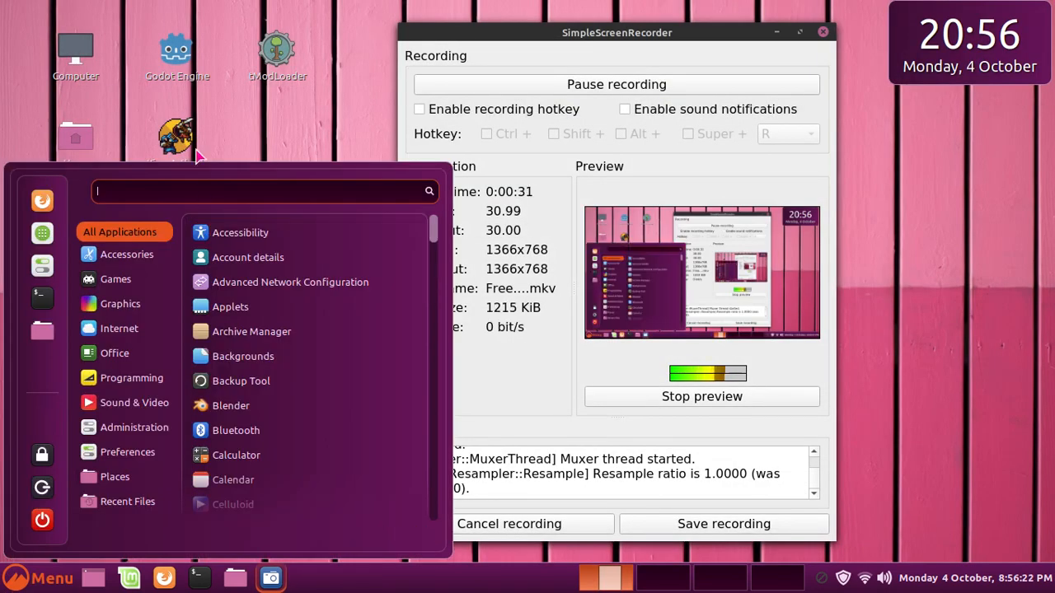
text(cald)
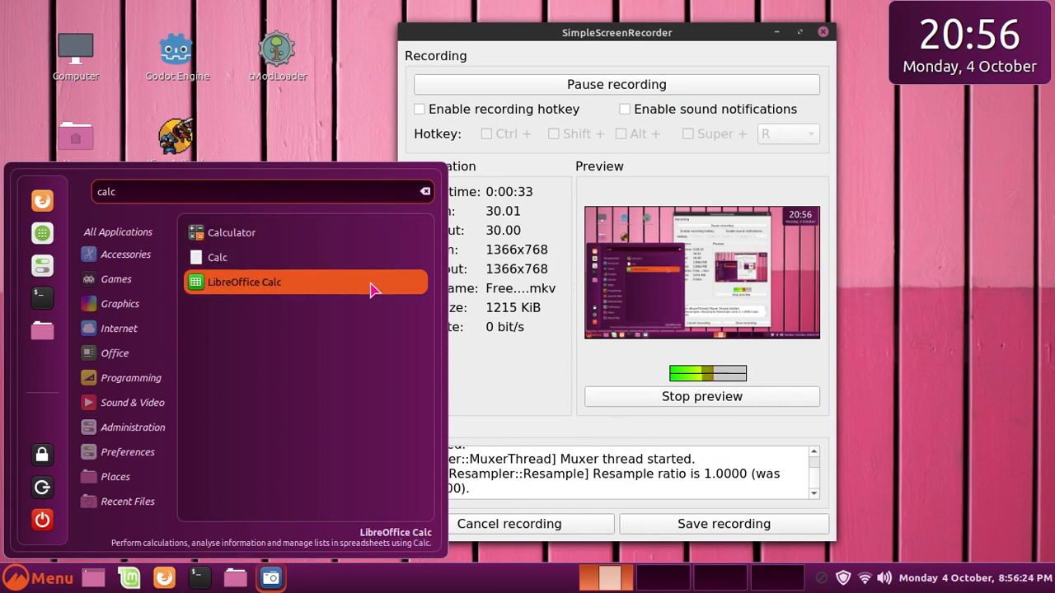
click(371, 289)
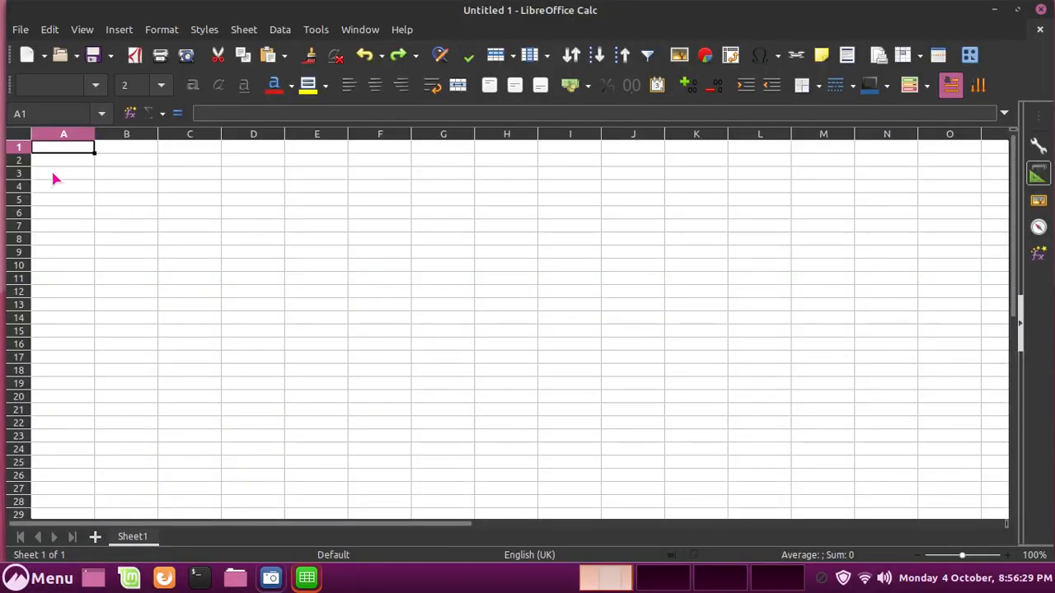
double_click(113, 162)
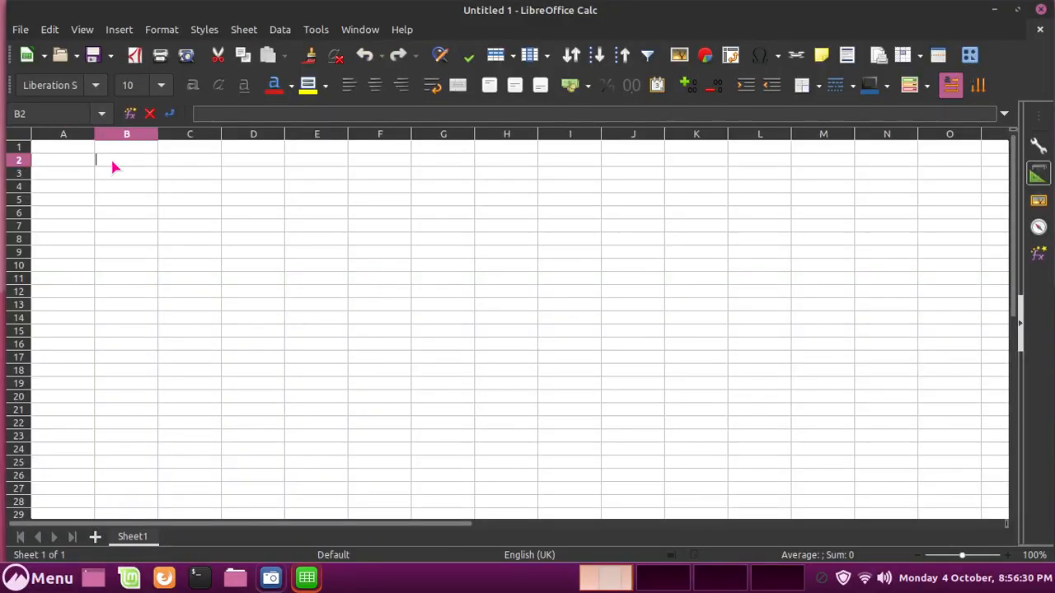
Enter the header 'First name:' in B2, replacing the misspelled first attempt.
text(Fist)
key(Return)
key(Up)
double_click(129, 163)
key(BackSpace)
key(Return)
key(Up)
key(F2)
text(First name:)
key(Return)
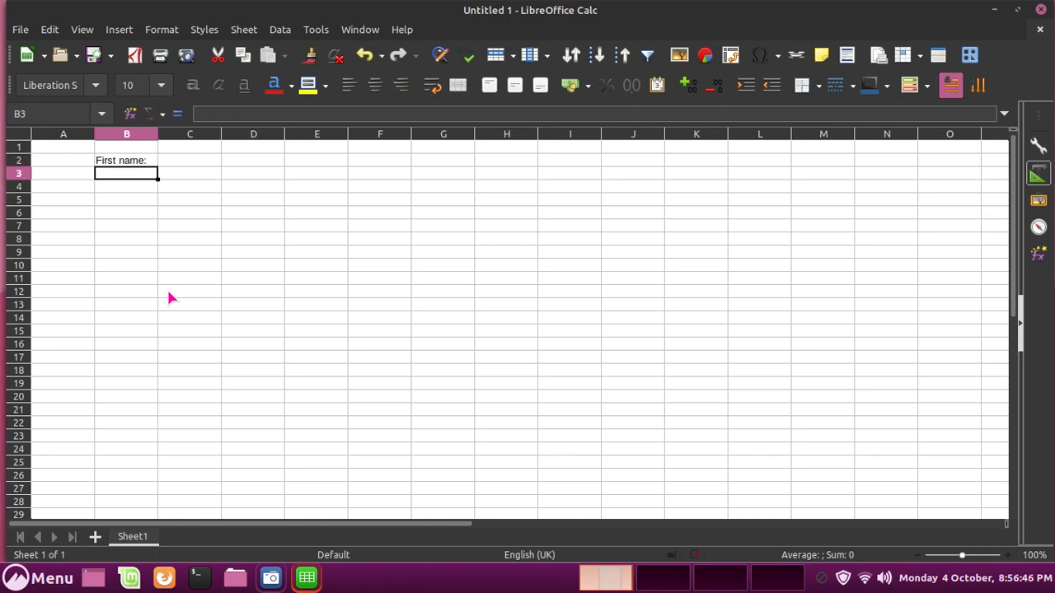
Enter the headers 'Second name:', 'Age' and 'What OS they use:' in C2 to E2.
key(Up)
key(Right)
key(Right)
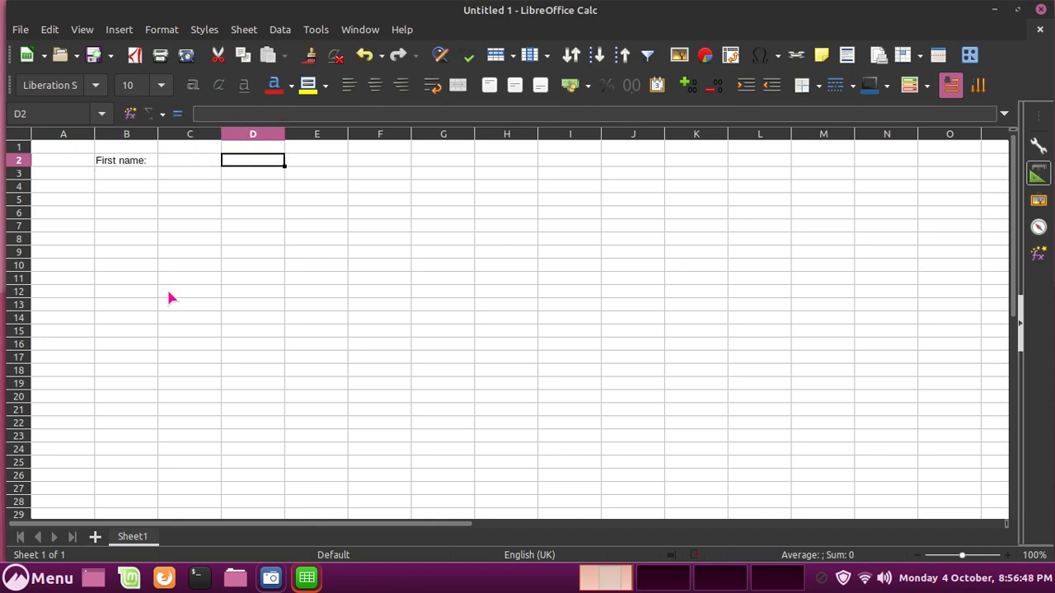
key(Left)
text(Second name)
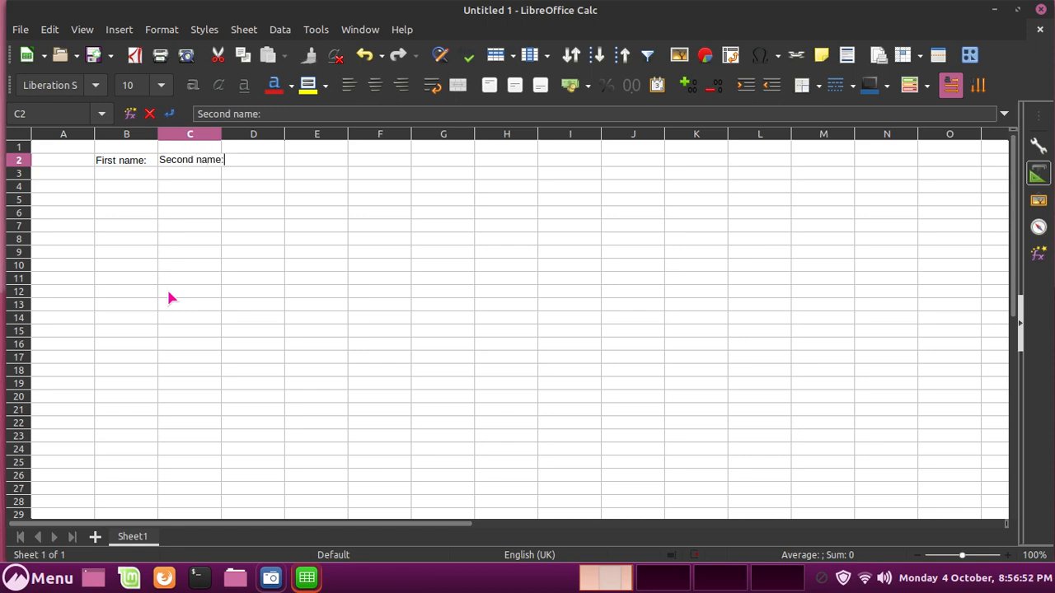
key(Tab)
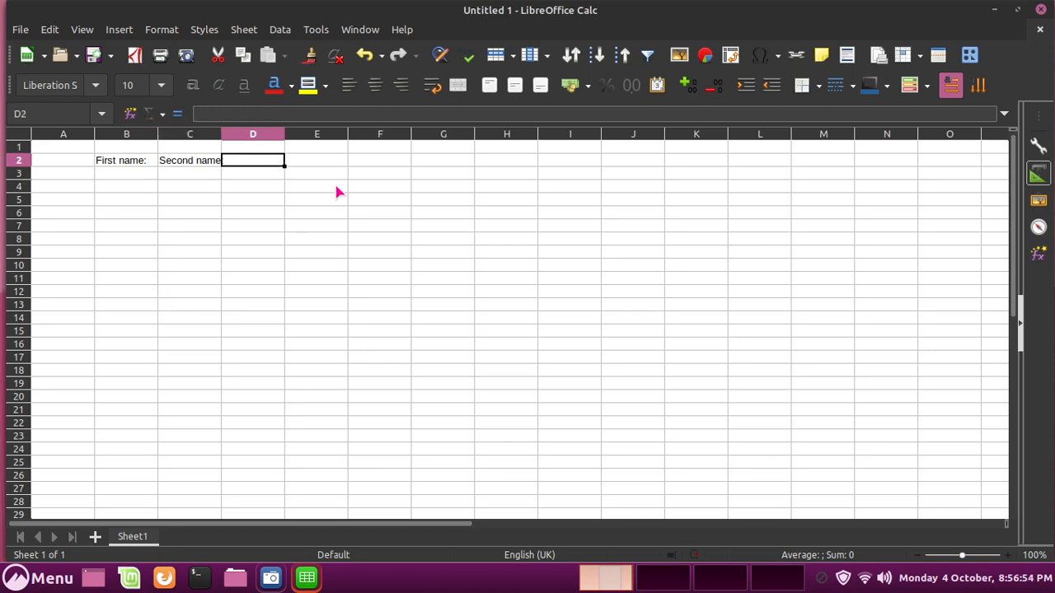
text(Age)
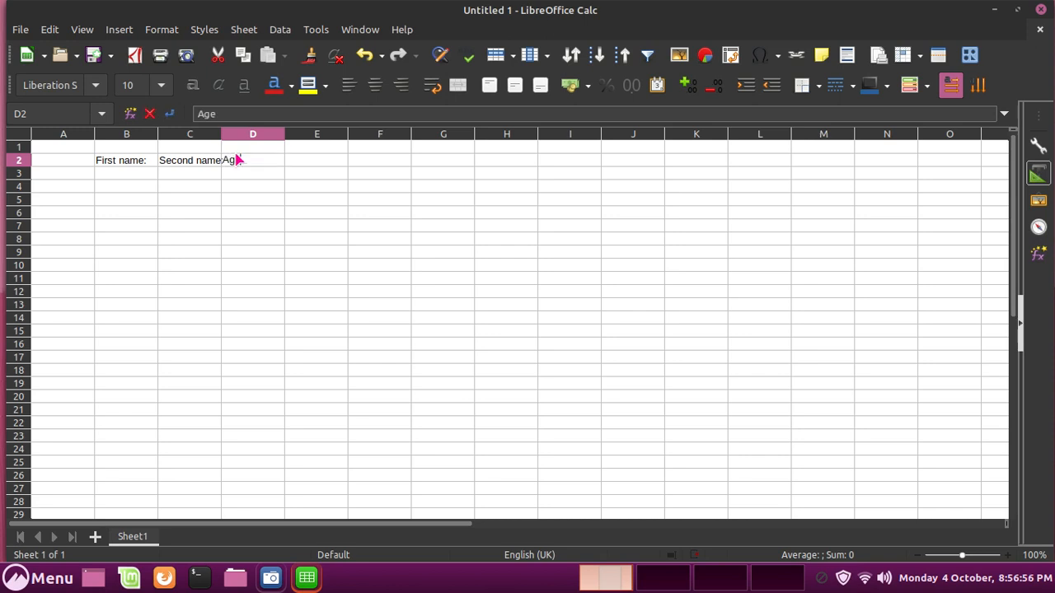
key(Tab)
text(What)
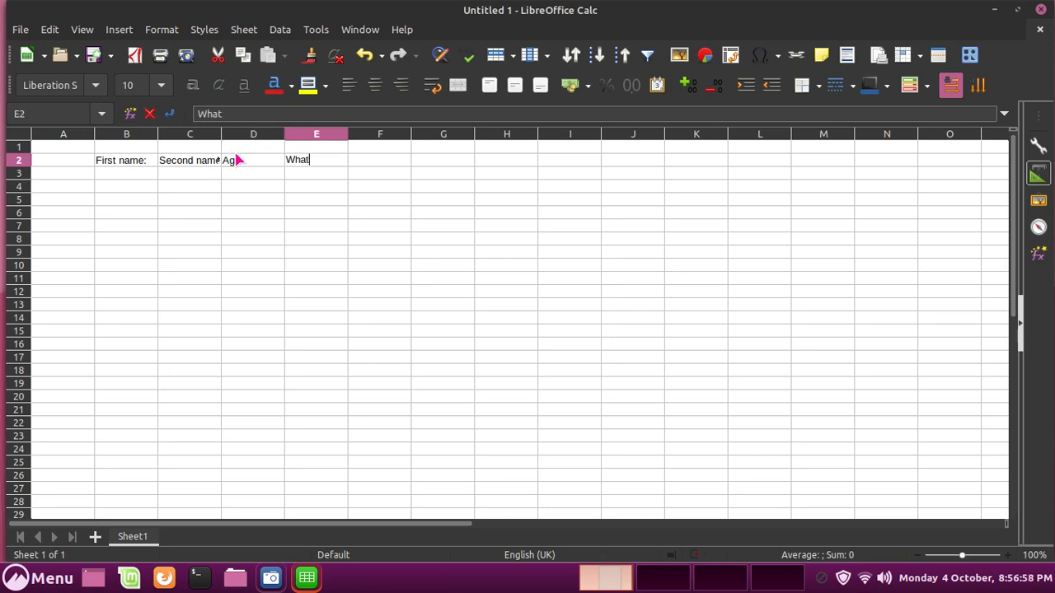
text( os)
key(BackSpace)
key(BackSpace)
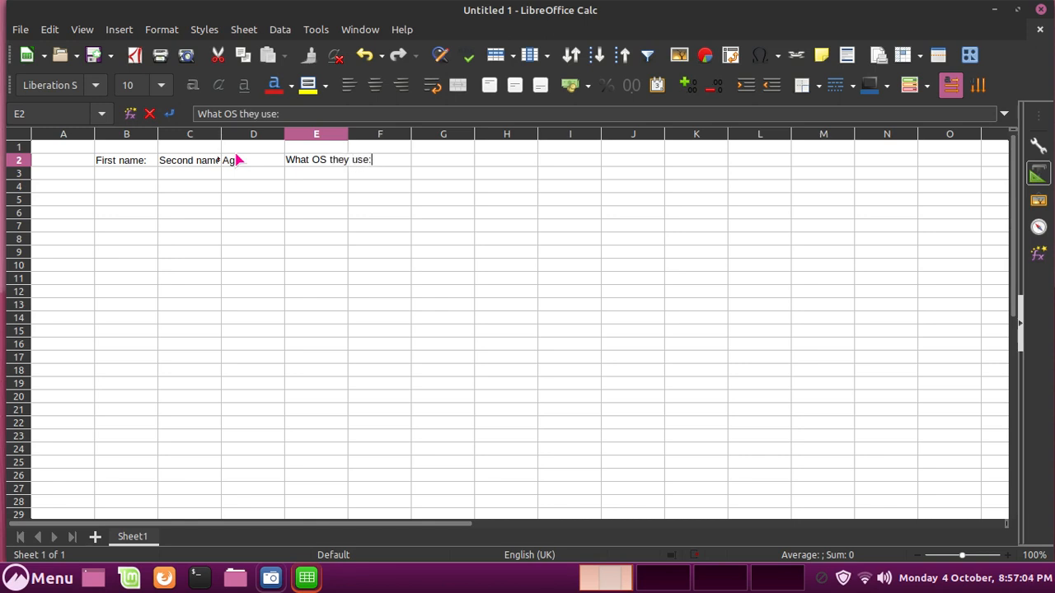
key(Return)
Widen columns E and C, then apply All Borders to B2:E6.
drag(350, 134, 388, 133)
drag(221, 134, 244, 132)
drag(104, 160, 359, 215)
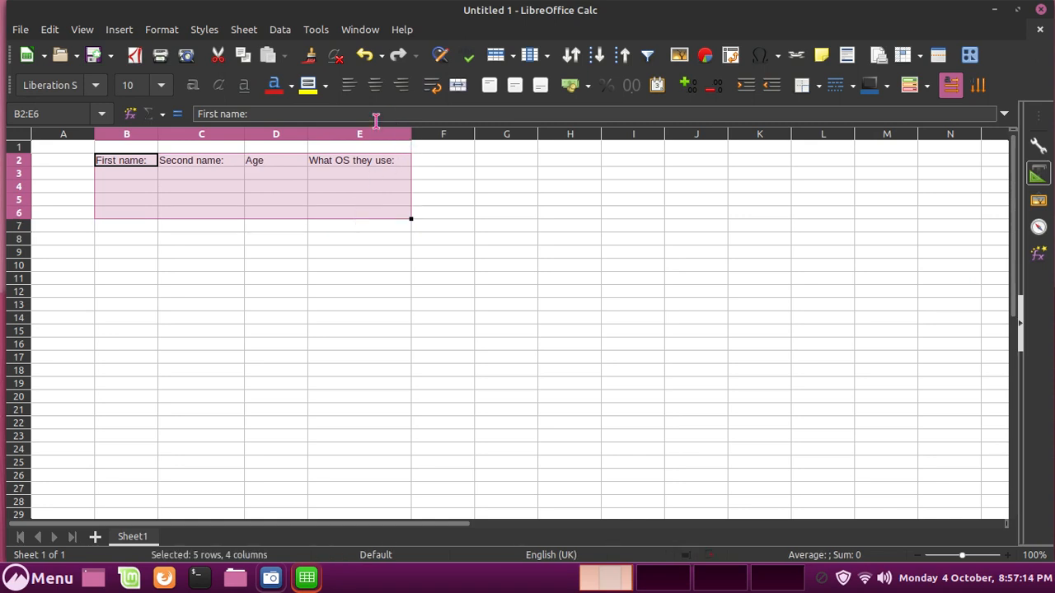
click(801, 88)
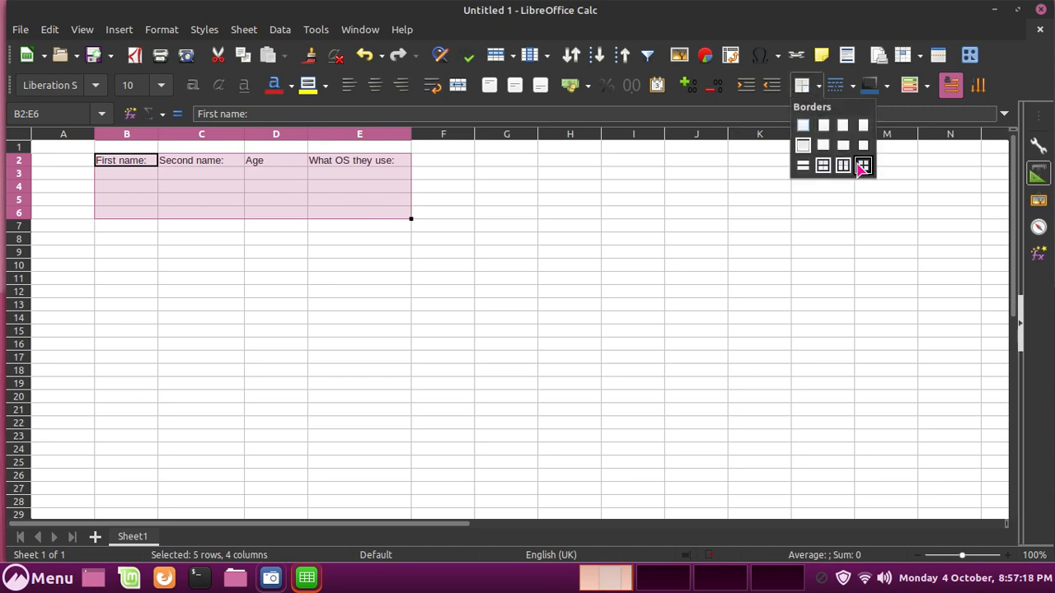
click(862, 166)
click(545, 294)
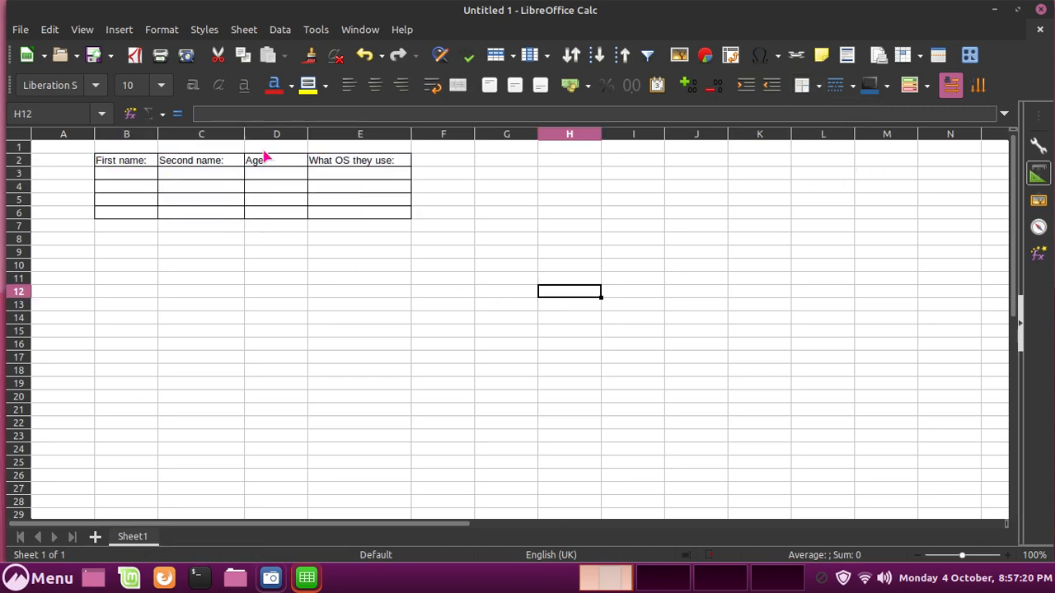
Fill row 3 with a first name, second name, age 18 and Linux Mint 20.2.
double_click(129, 174)
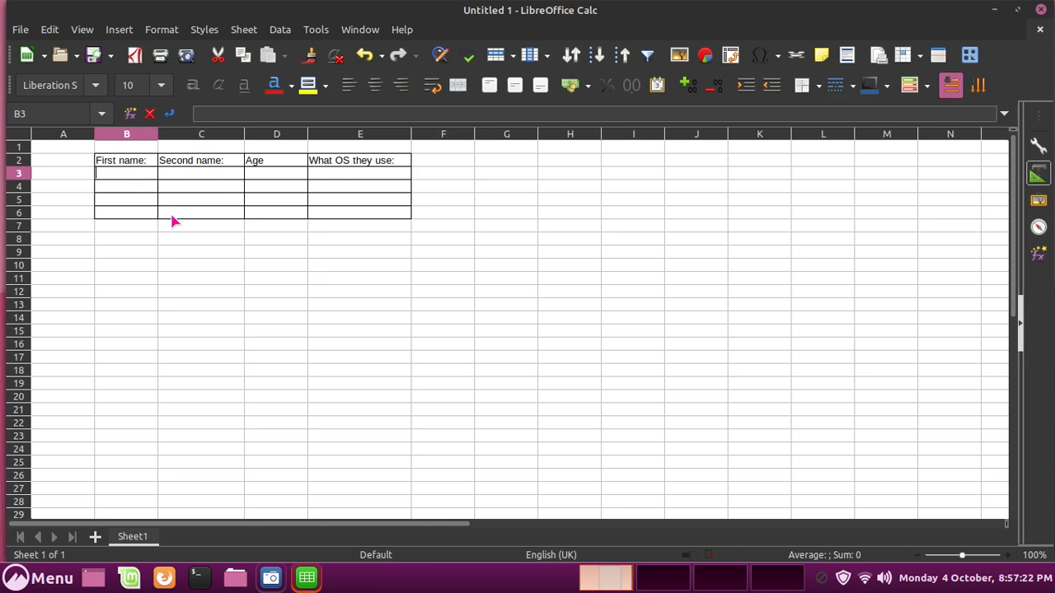
key(Return)
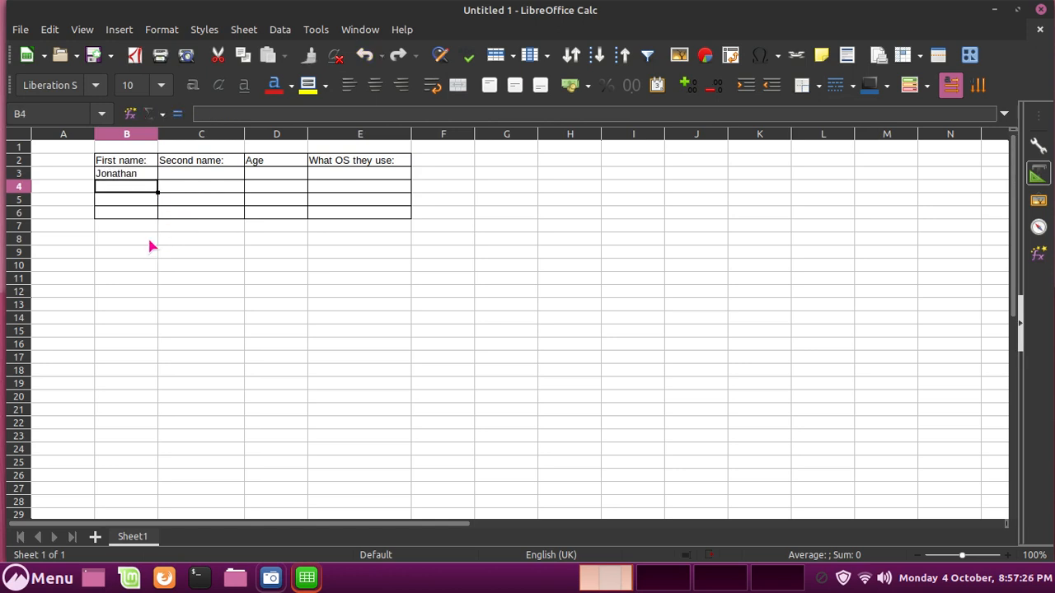
key(Right)
key(Up)
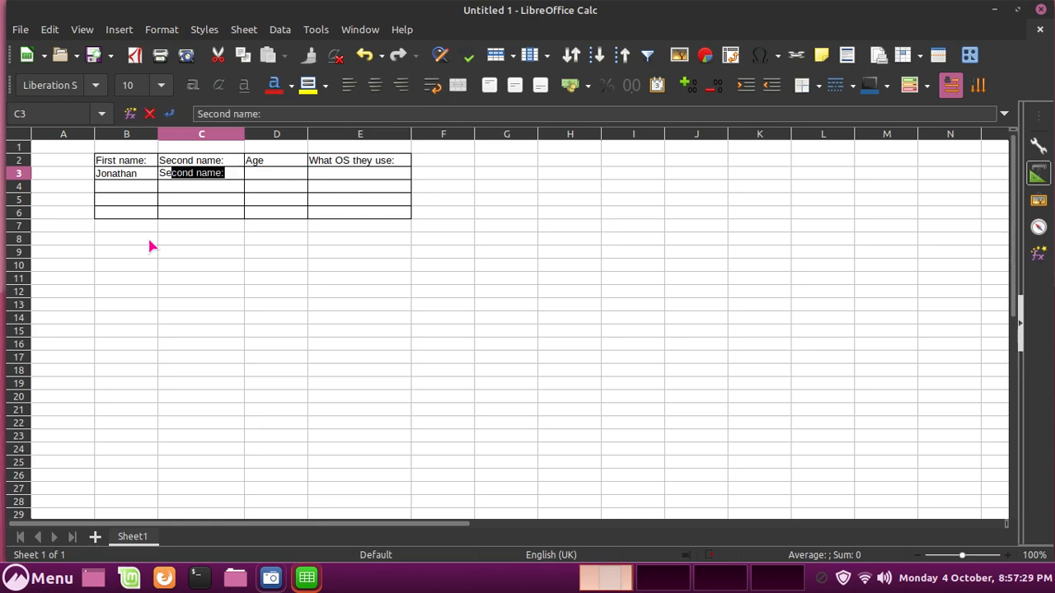
key(Delete)
key(BackSpace)
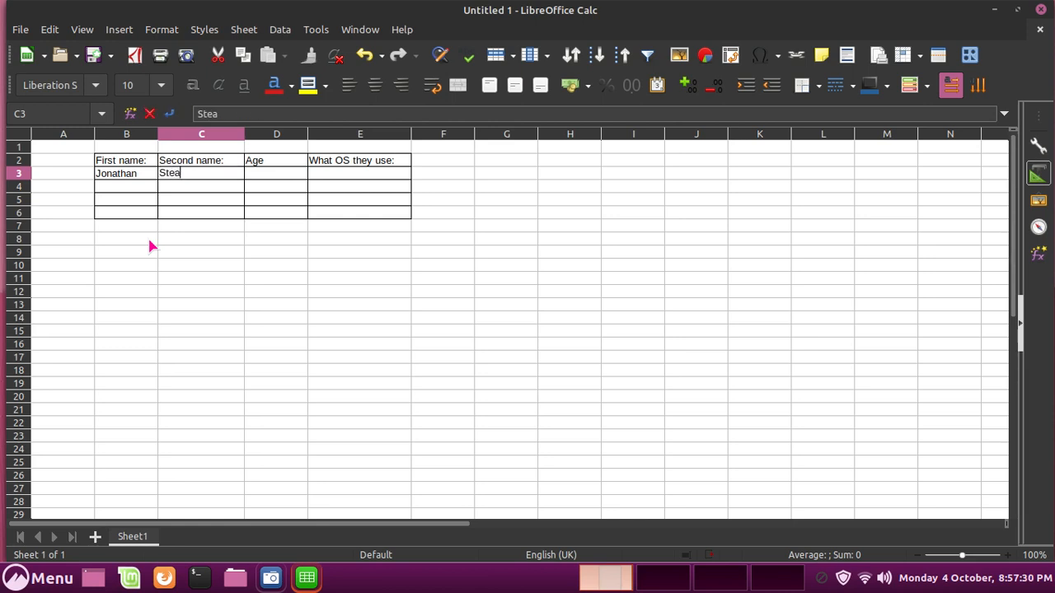
key(BackSpace)
key(BackSpace)
key(Return)
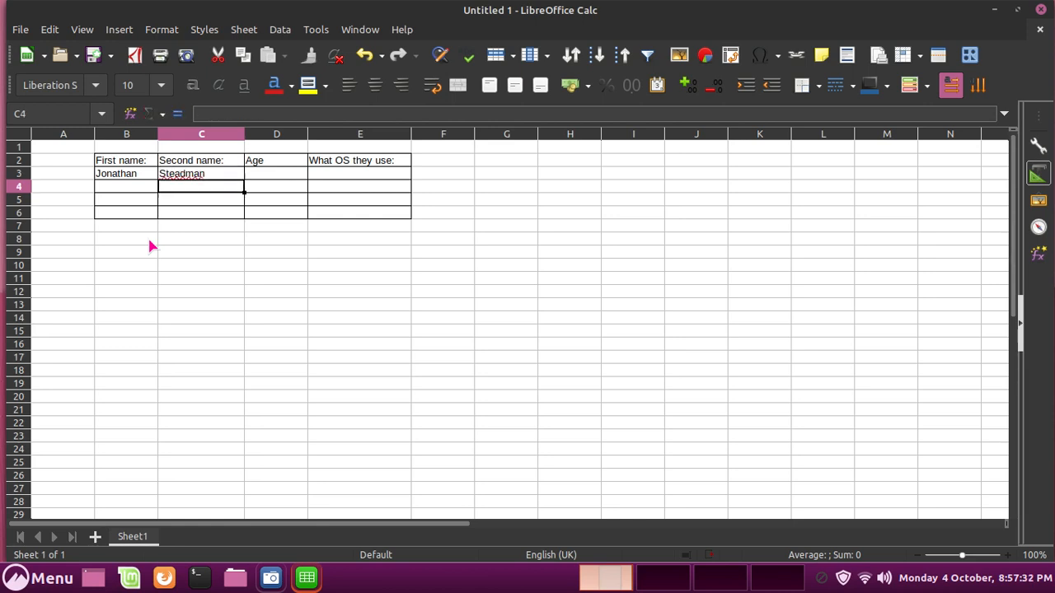
key(Right)
key(Up)
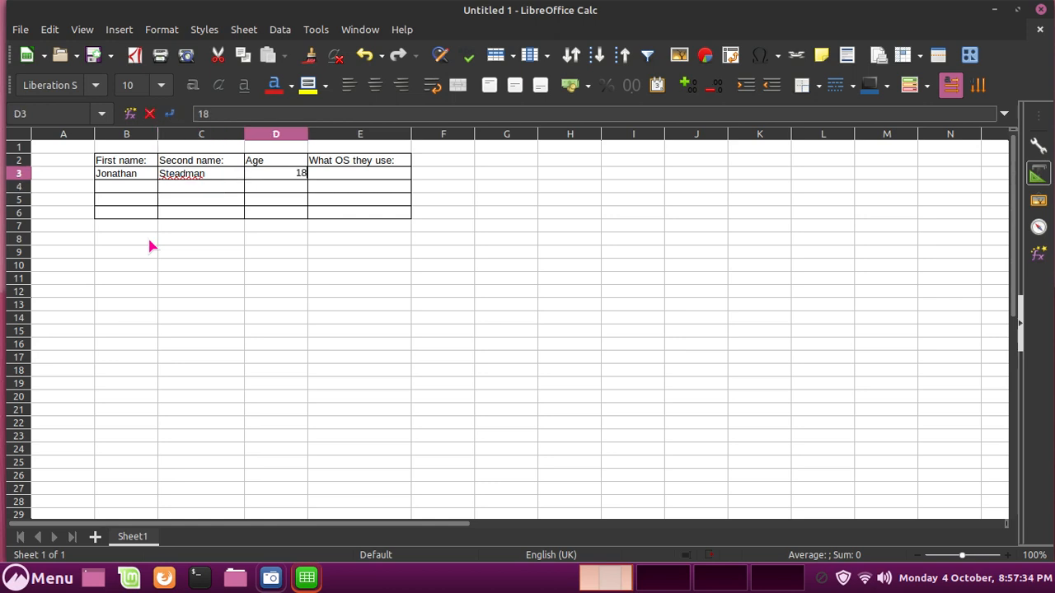
key(Return)
key(Right)
key(Up)
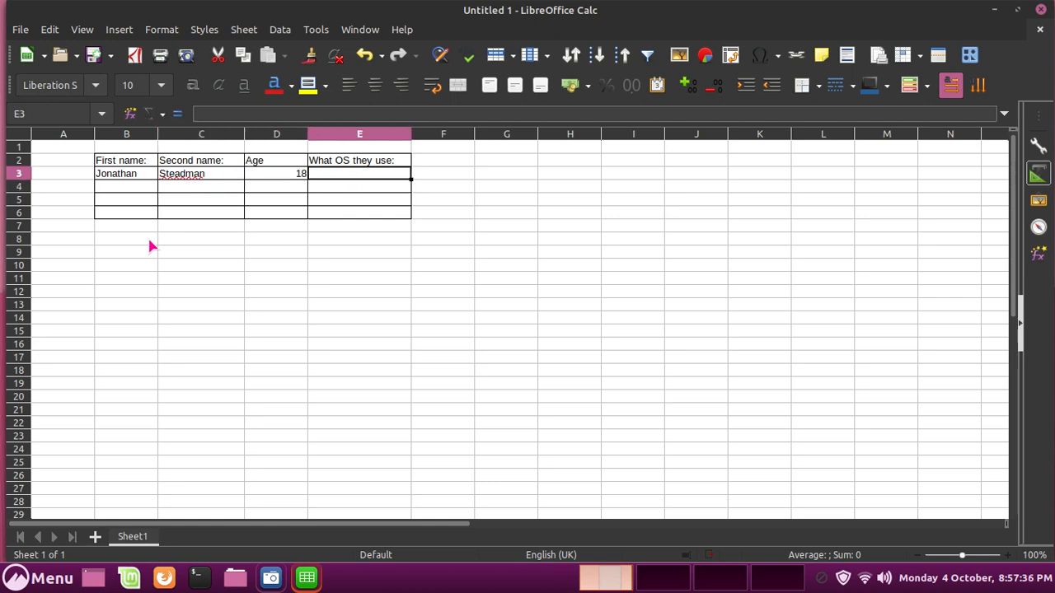
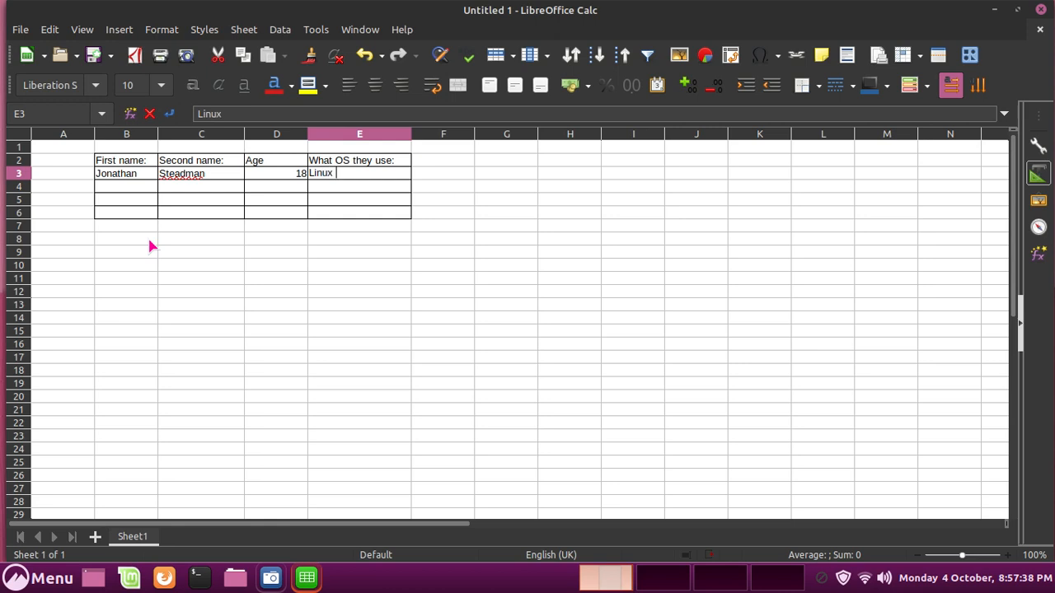
key(BackSpace)
key(BackSpace)
key(Return)
Fill row 4 with a person's first and second name, age 21 and Ubuntu.
key(Left)
key(Left)
key(Left)
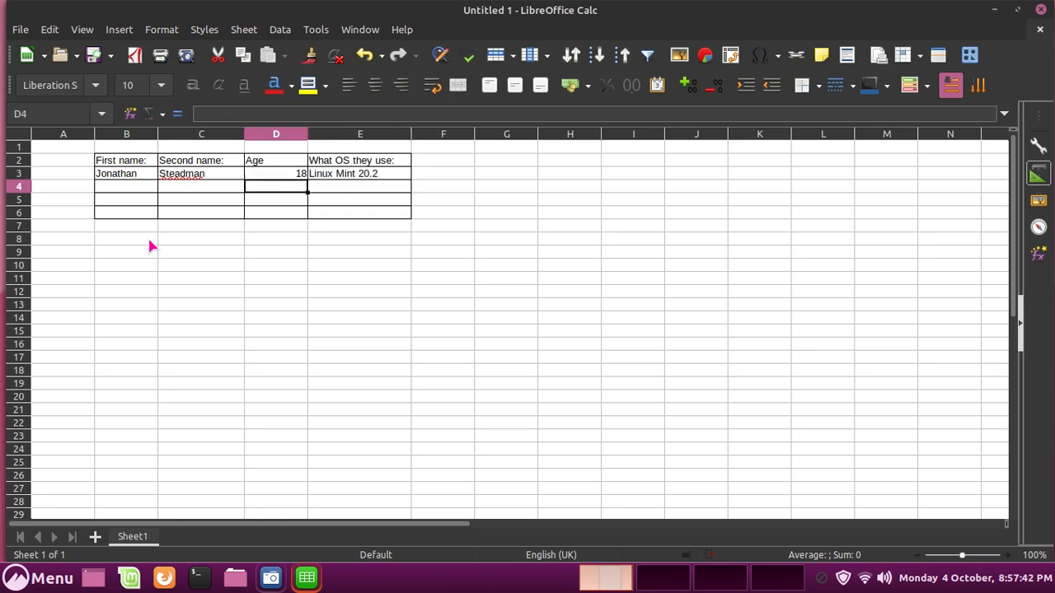
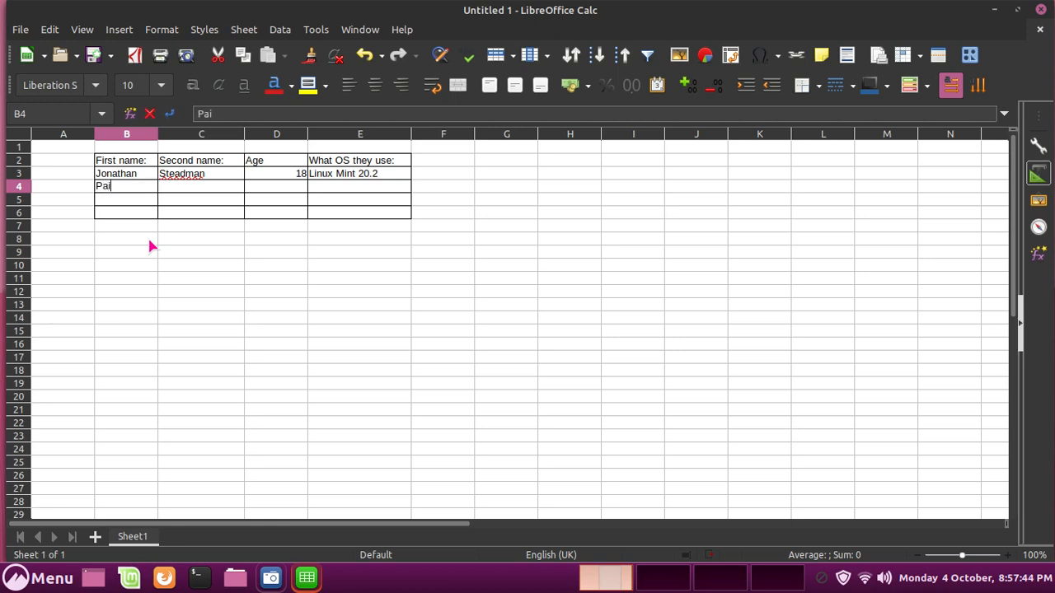
key(Tab)
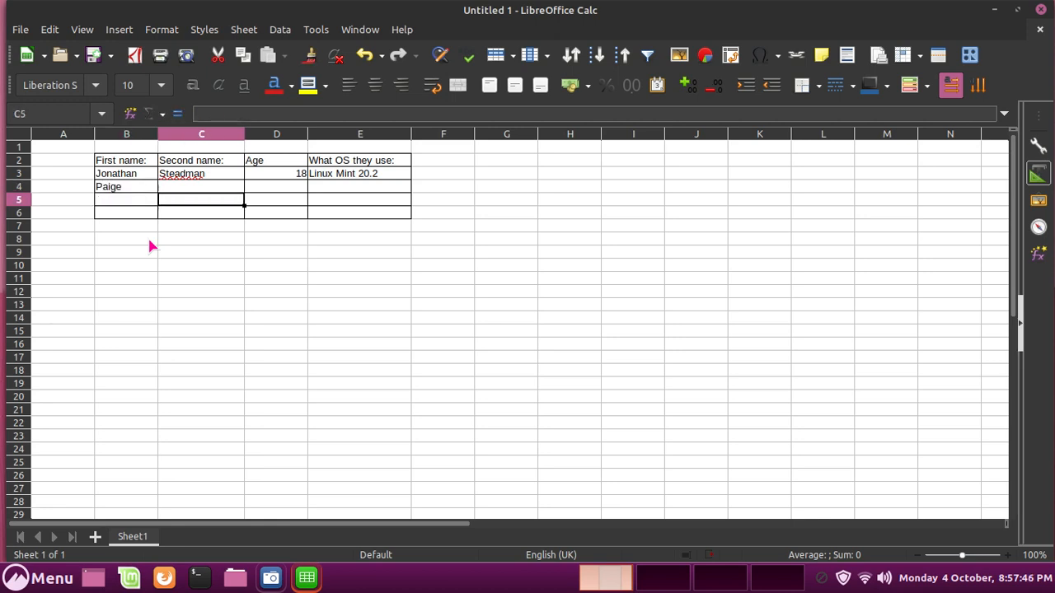
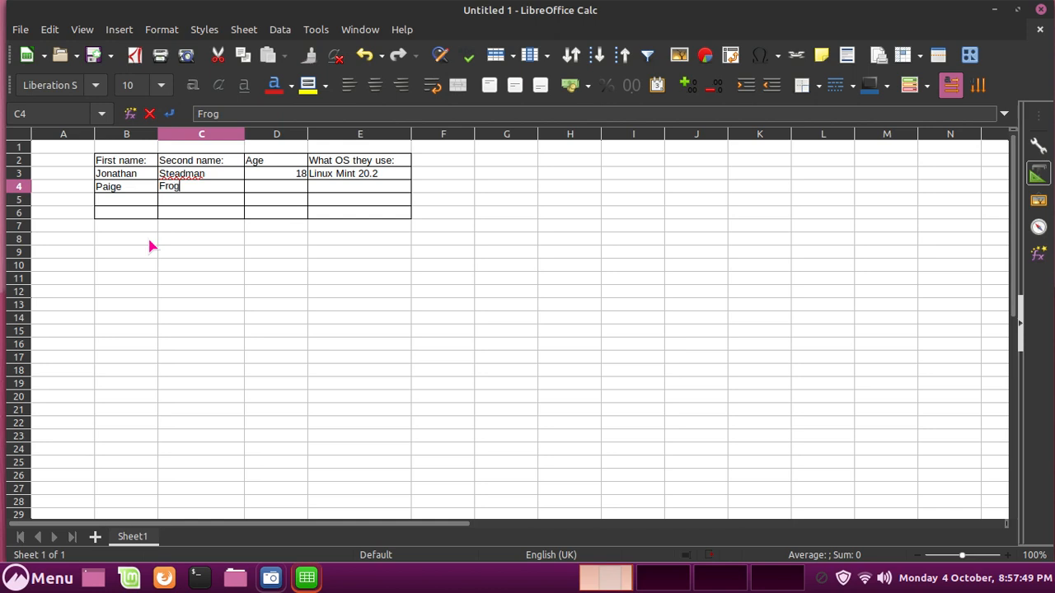
key(Return)
key(Right)
key(Up)
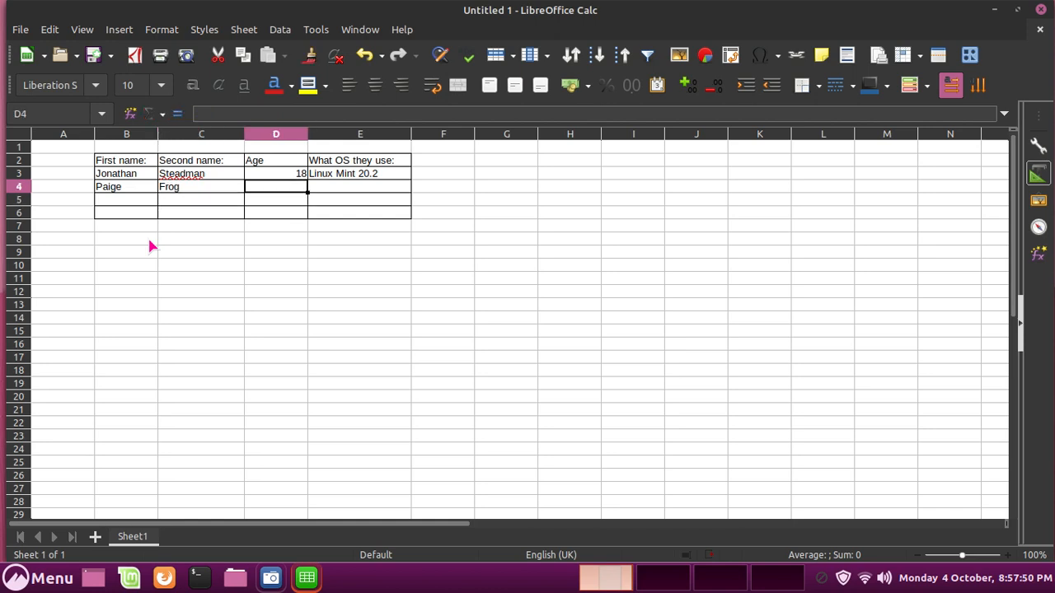
text(21)
key(Return)
key(Right)
key(Up)
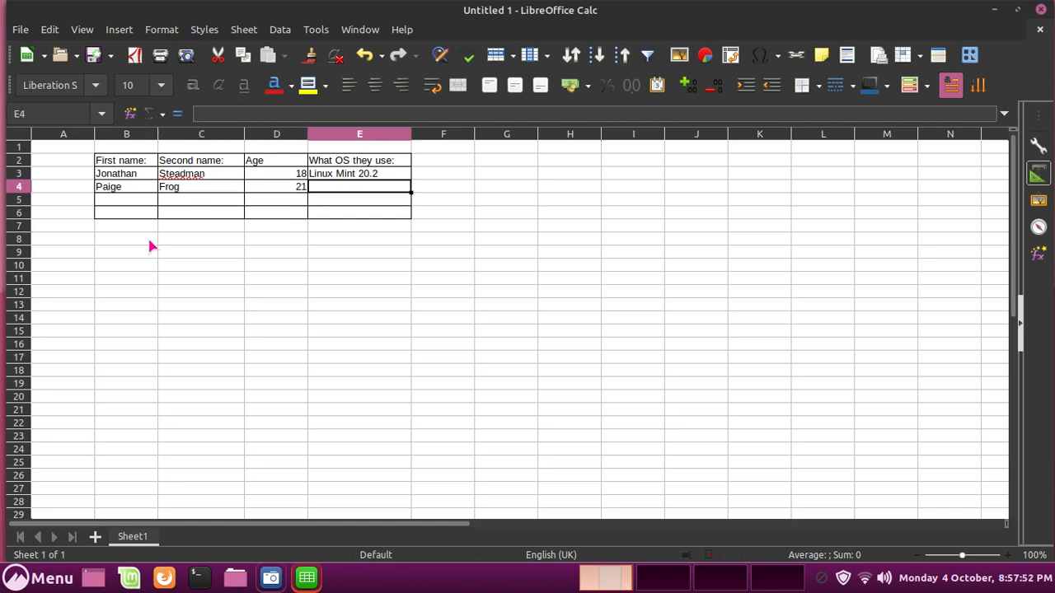
text(Ubuntu)
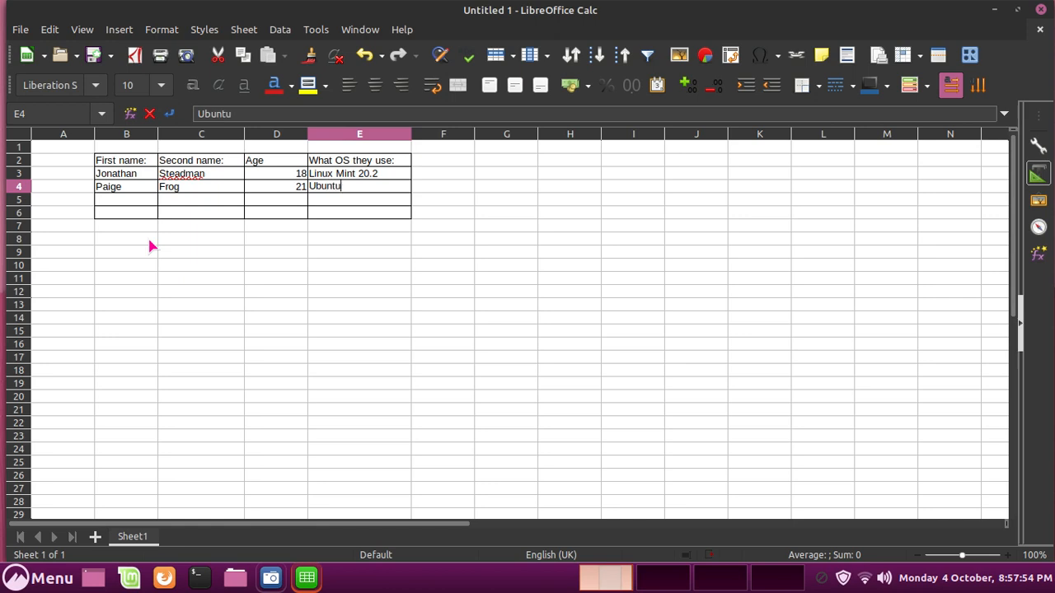
key(Return)
Fill row 5 with a person's first and second name, age 34 and Temple OS.
key(Left)
key(Left)
key(Left)
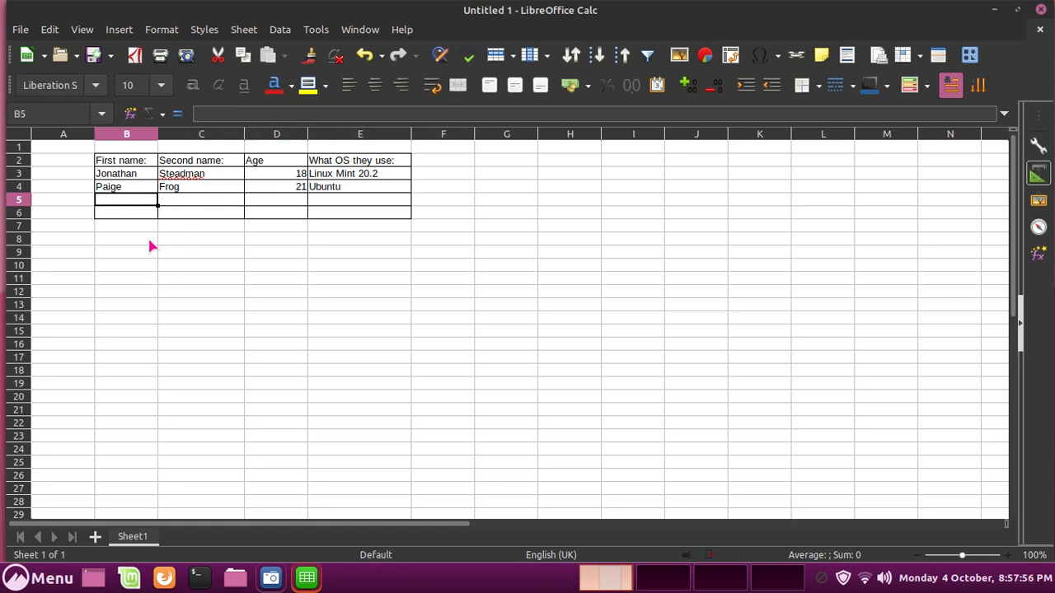
text(G)
key(BackSpace)
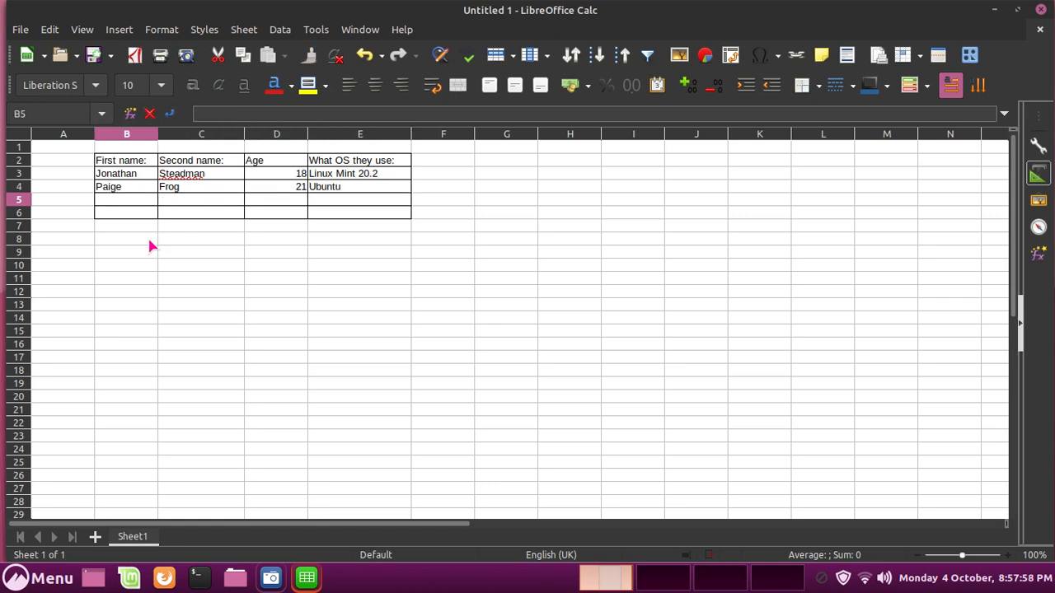
text(Terry)
key(Return)
key(Right)
key(Up)
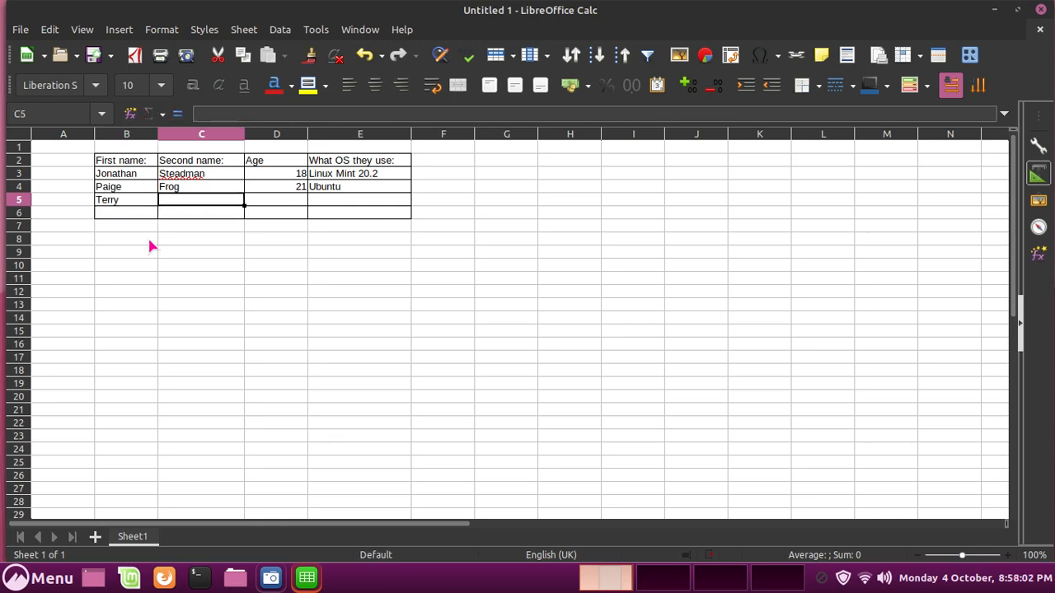
text(Davis)
key(Return)
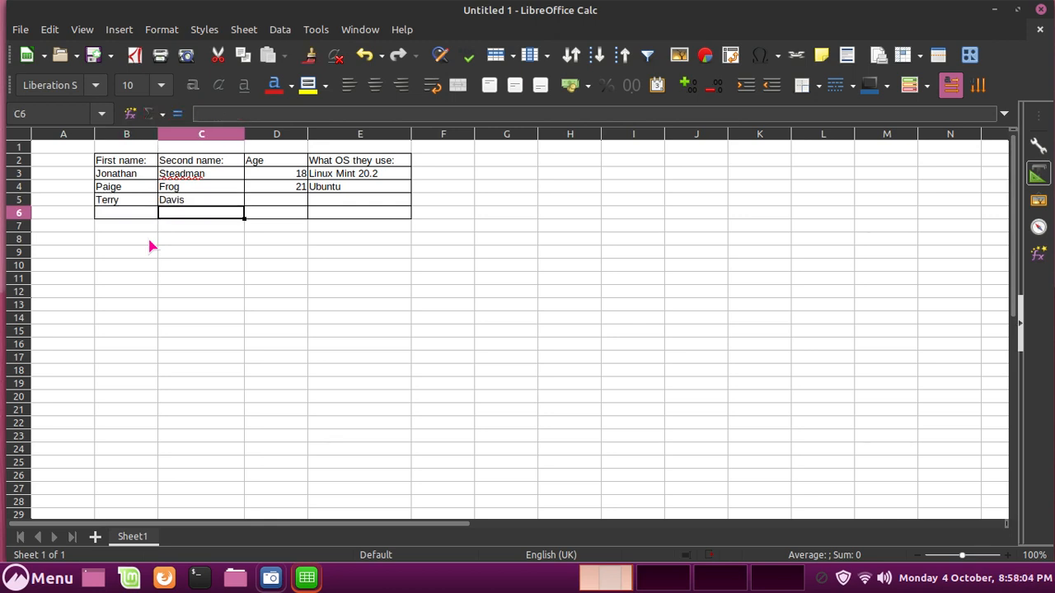
key(Right)
key(Up)
text(34)
key(Return)
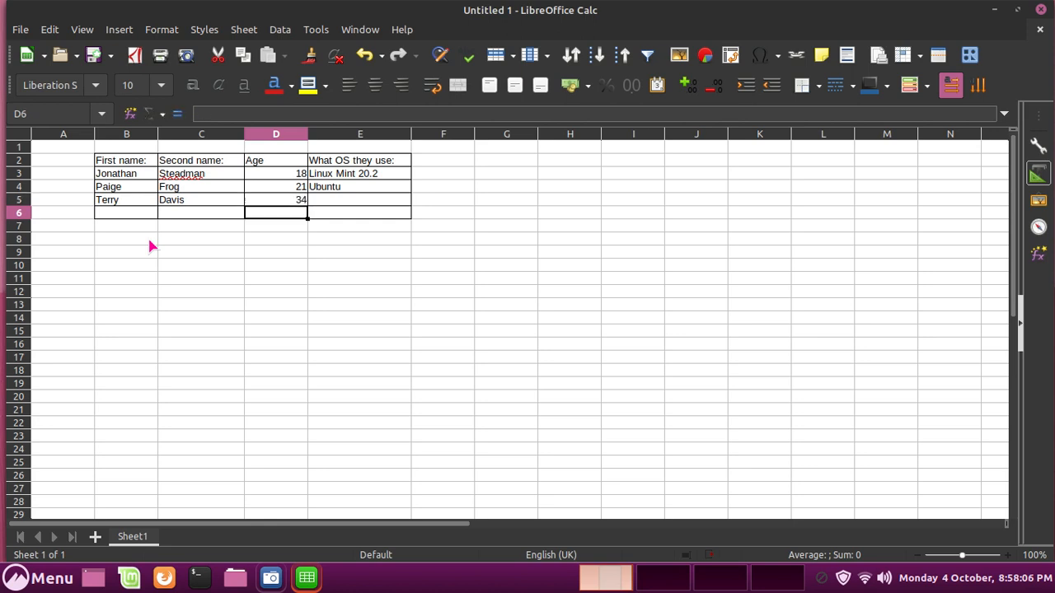
key(Right)
key(Up)
text(Temp)
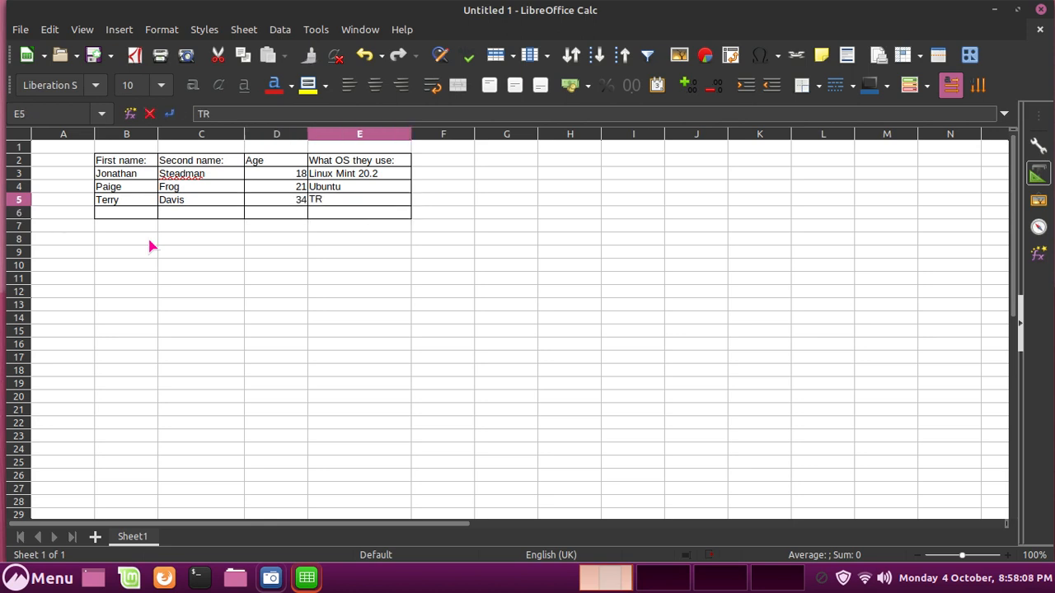
text(le)
key(Return)
Fill row 6 with a person's first and second name, age 21 and Mac OS.
key(Left)
key(Left)
key(Left)
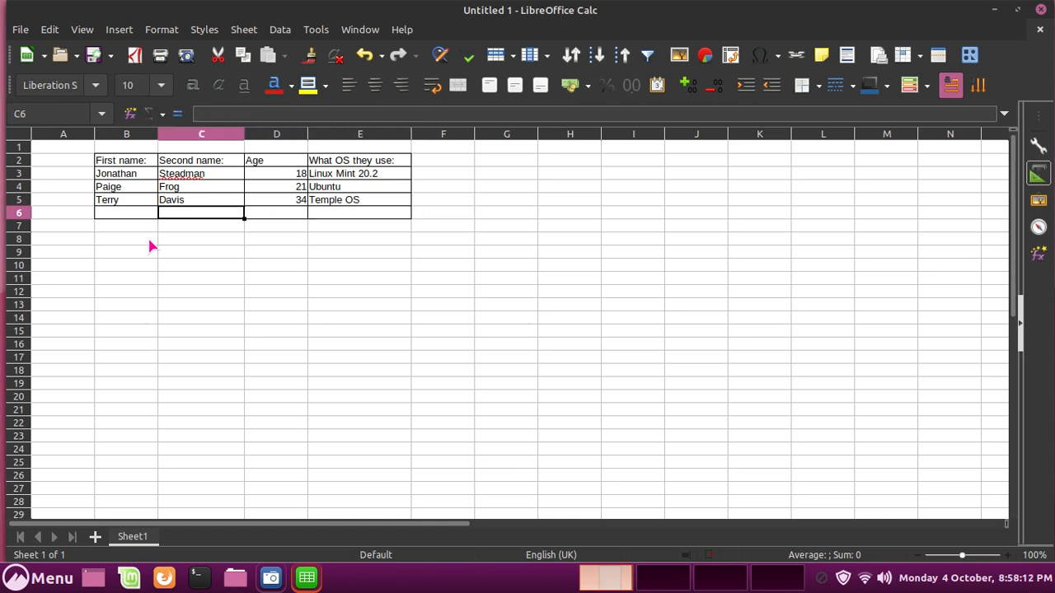
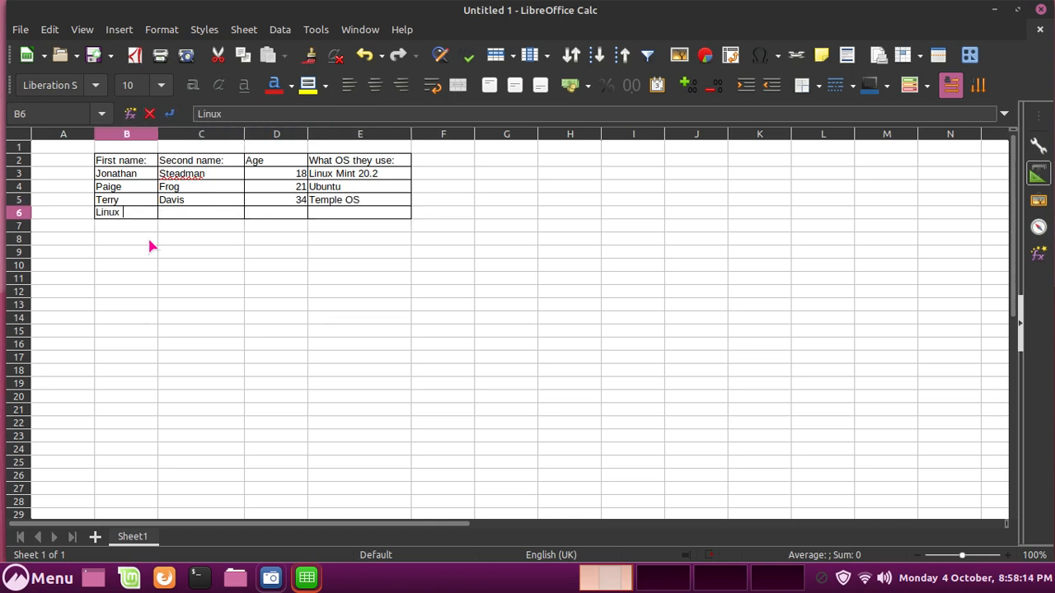
key(Return)
key(Right)
key(Up)
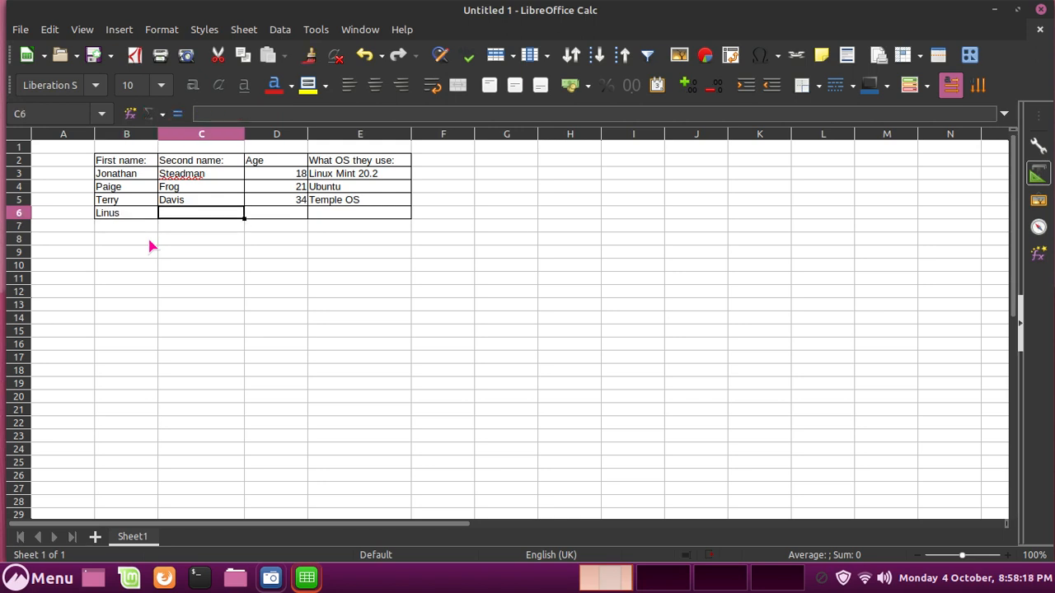
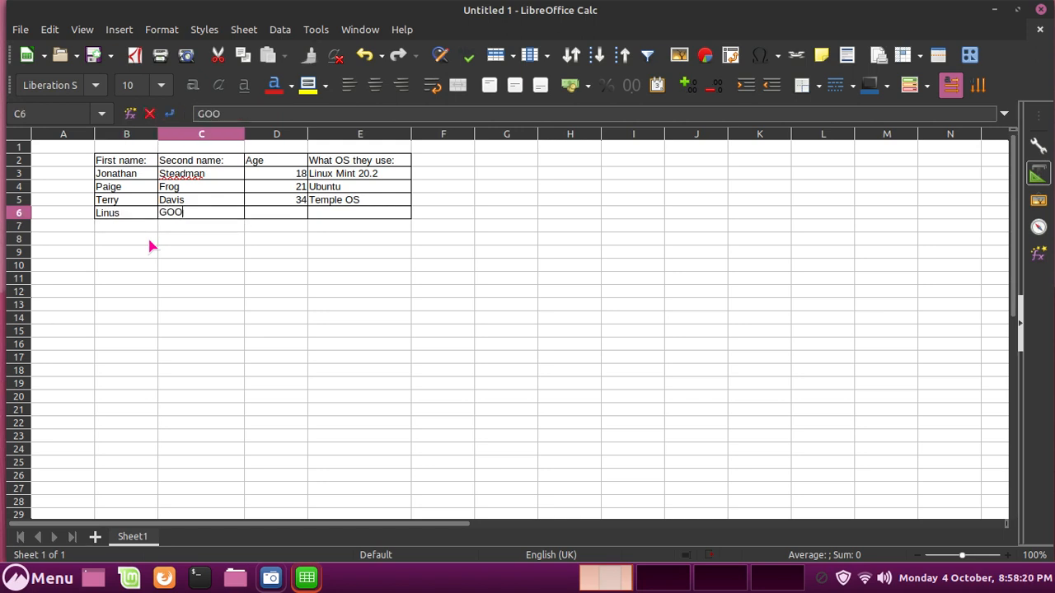
text(ood)
key(Return)
key(Right)
key(Up)
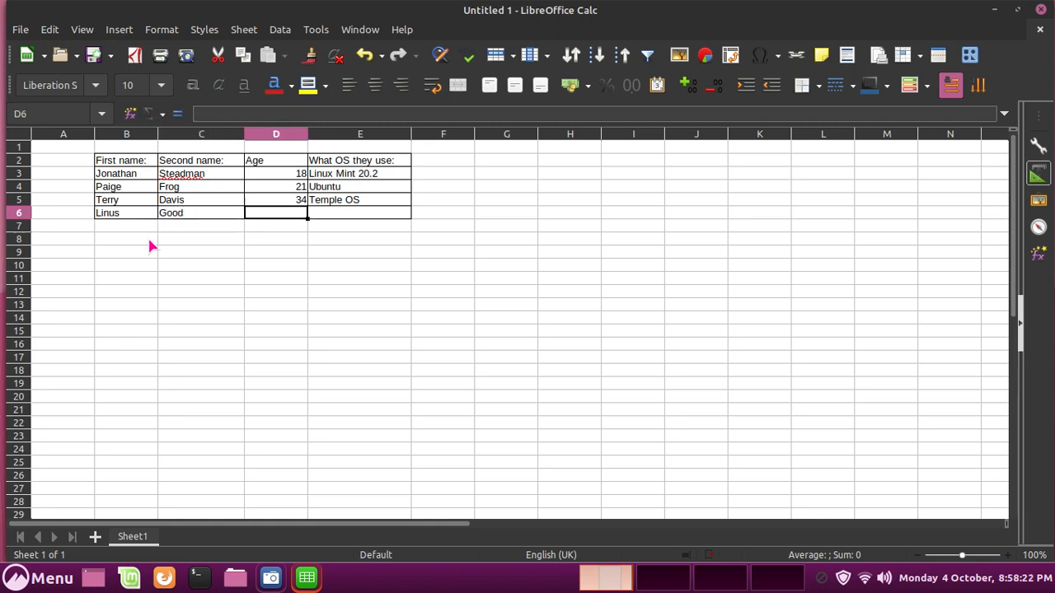
text(21)
key(Return)
key(Right)
key(Up)
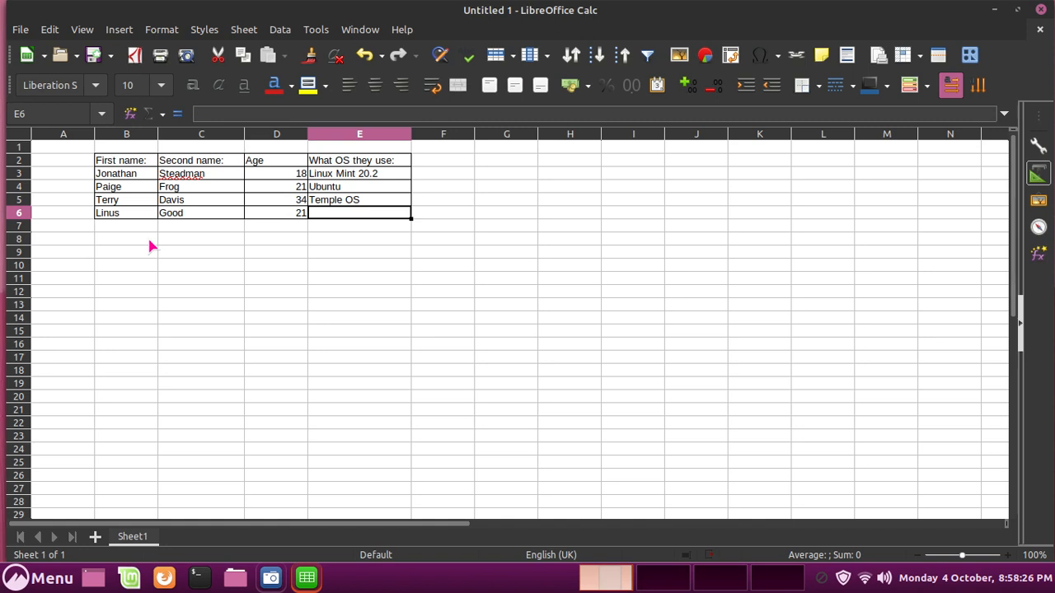
text(Mac)
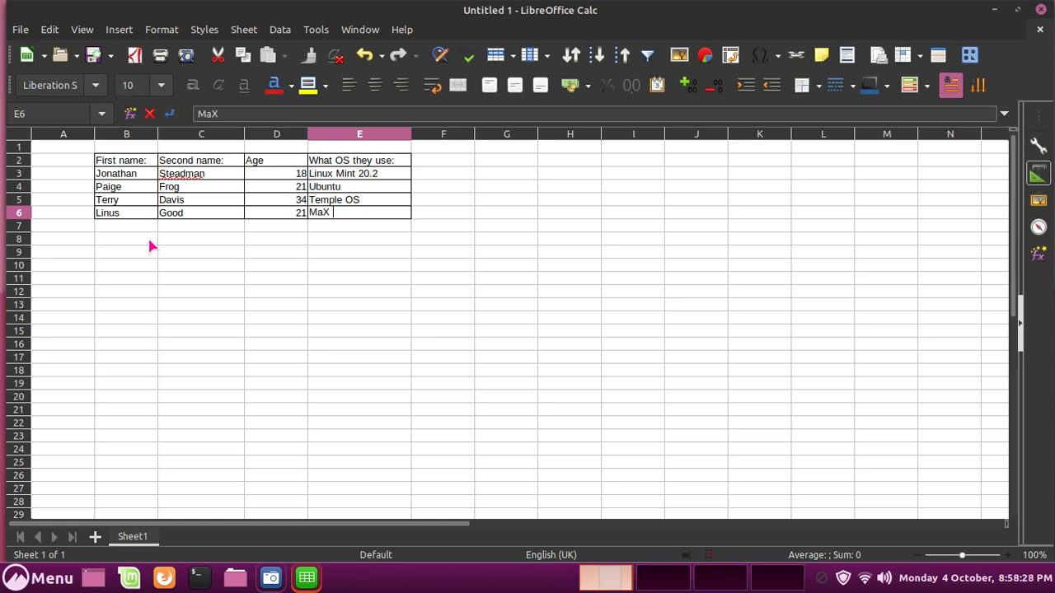
key(BackSpace)
text(c)
key(BackSpace)
text(c OS)
key(Return)
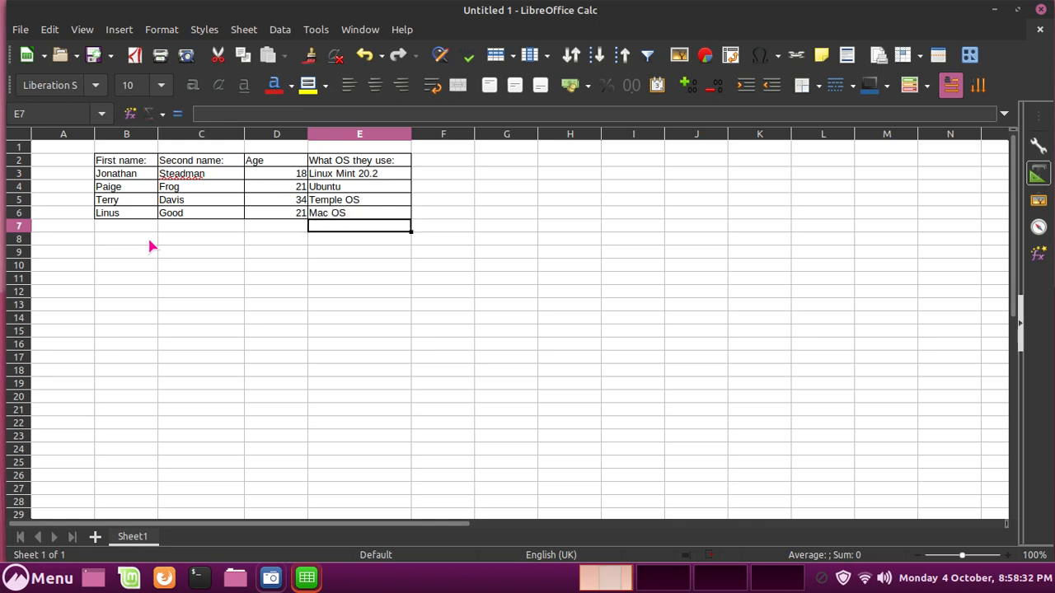
Centre the text across the whole table B2:E6.
click(129, 164)
drag(127, 159, 348, 166)
click(169, 158)
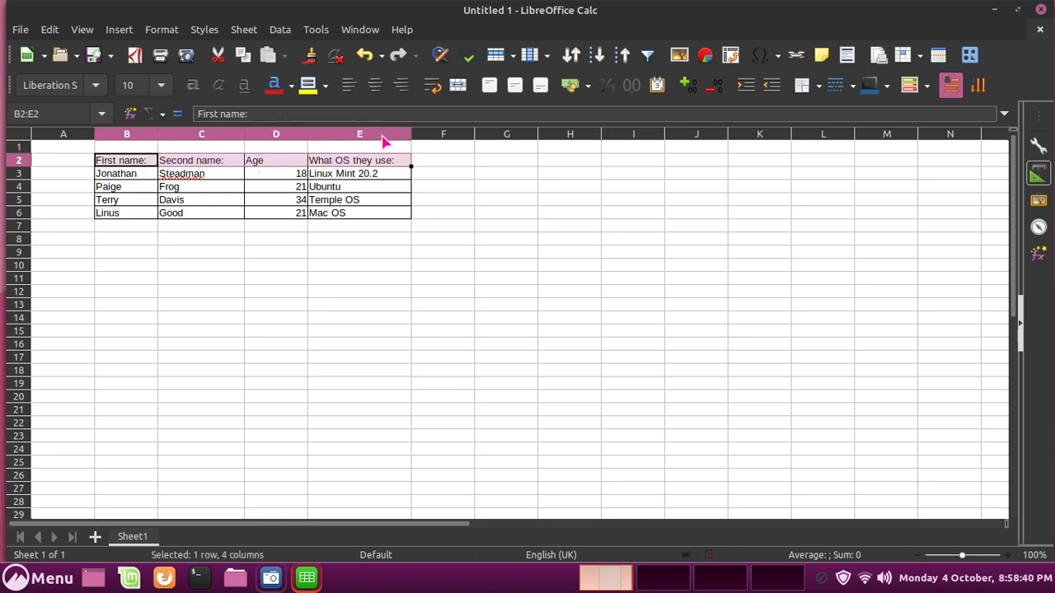
shift+click(406, 213)
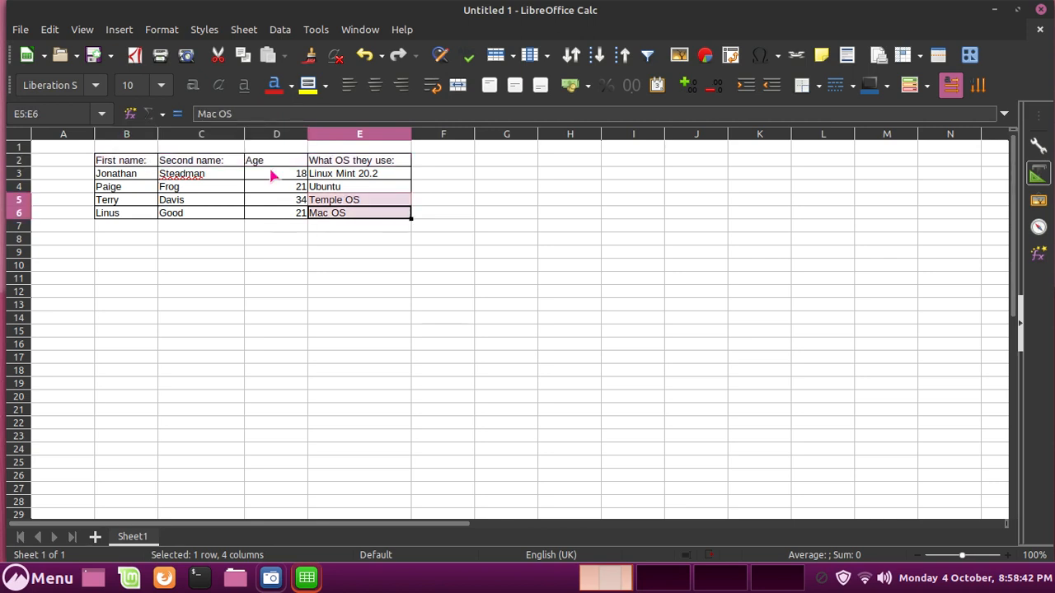
click(375, 85)
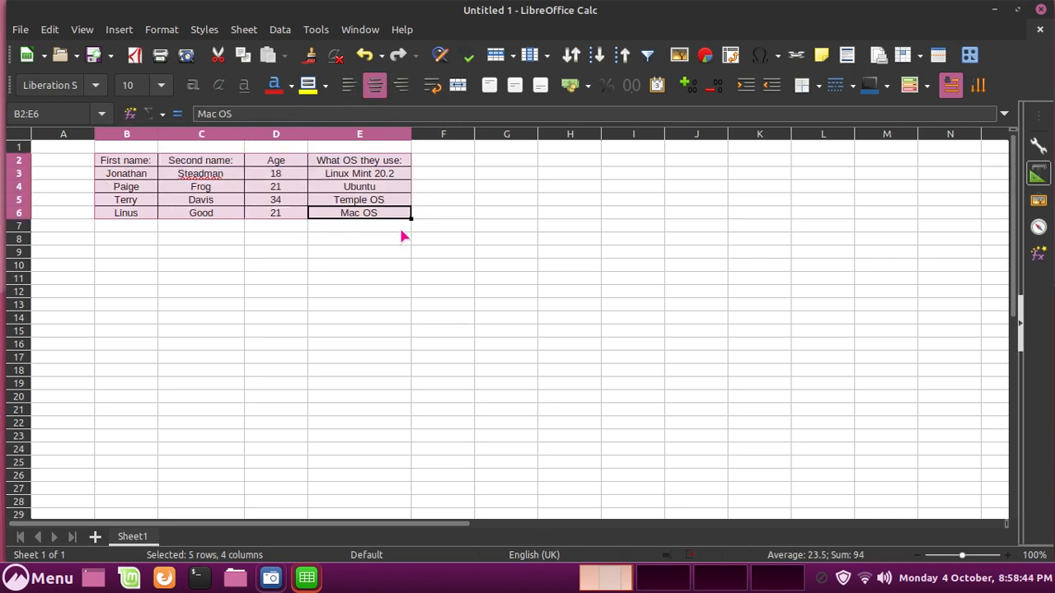
click(384, 187)
Set the header row B2:E2 to font size 16.
drag(386, 162, 143, 156)
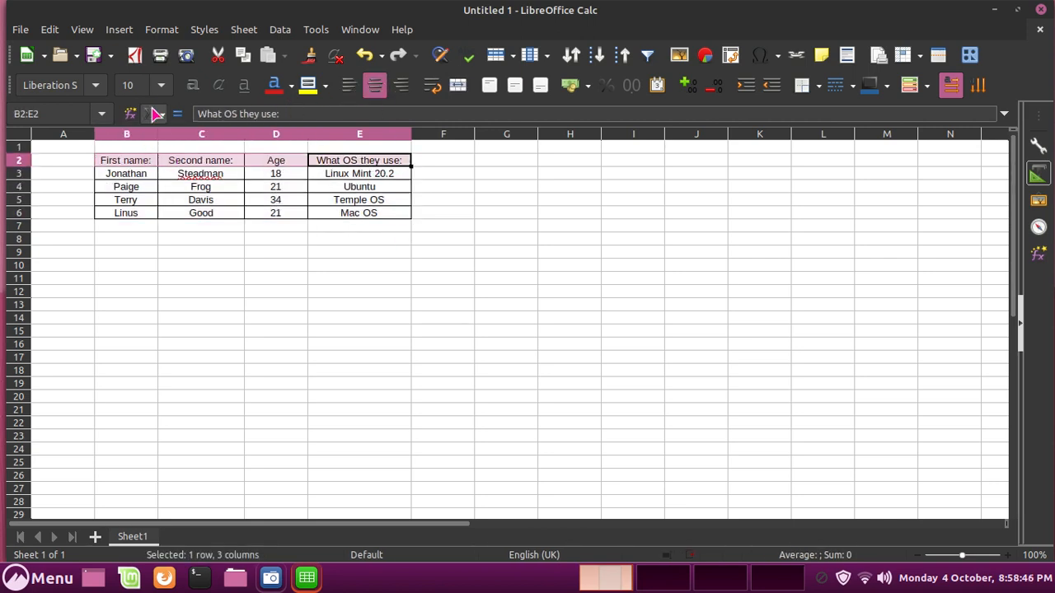
click(155, 90)
click(150, 103)
click(161, 86)
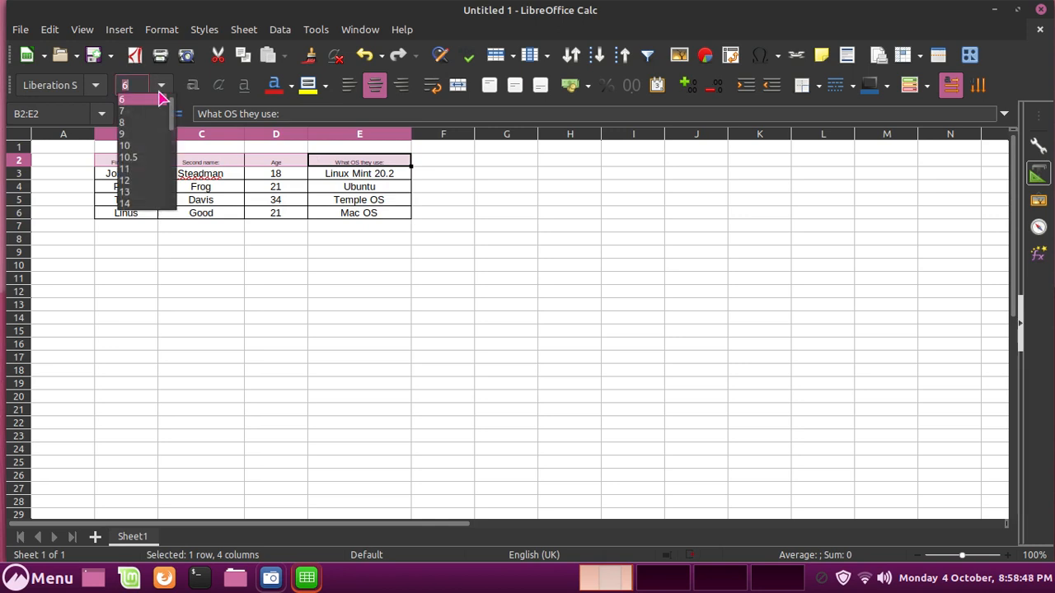
scroll(147, 169, down, 5)
scroll(137, 148, up, 5)
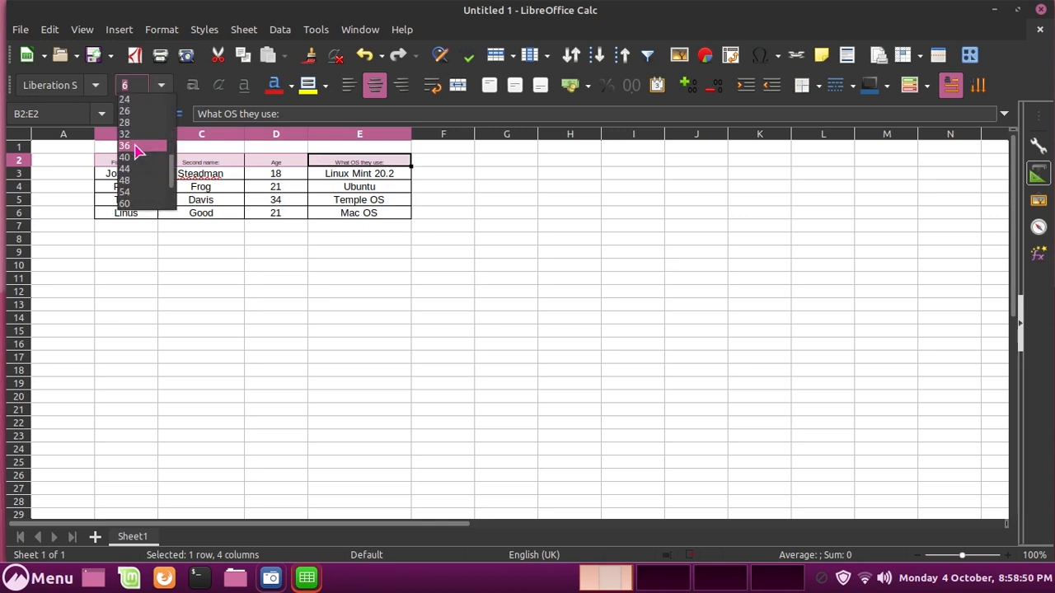
click(127, 123)
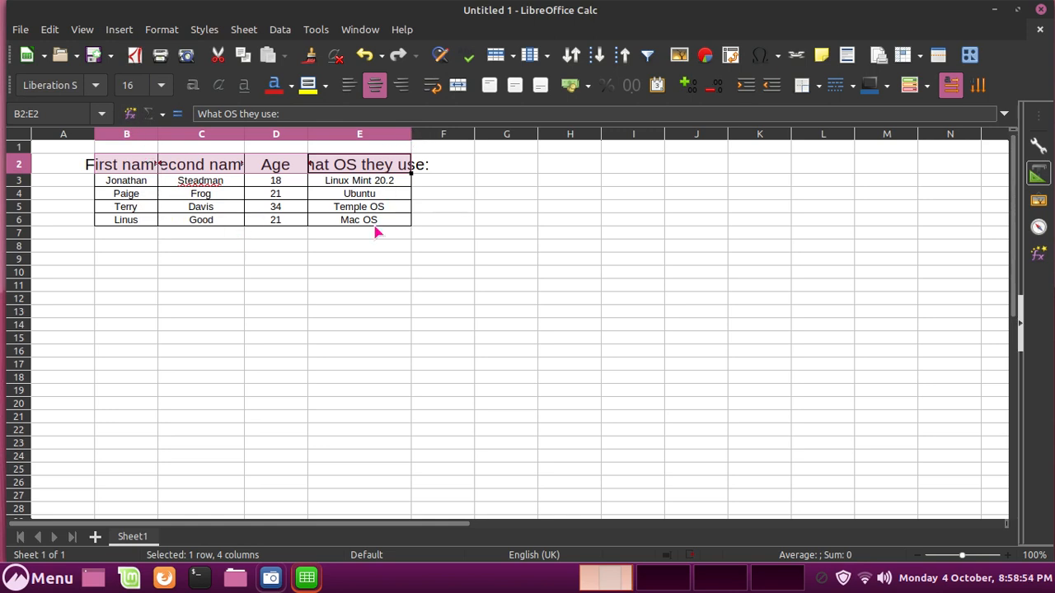
Set the data rows B3:E6 to font size 14.
drag(375, 221, 103, 180)
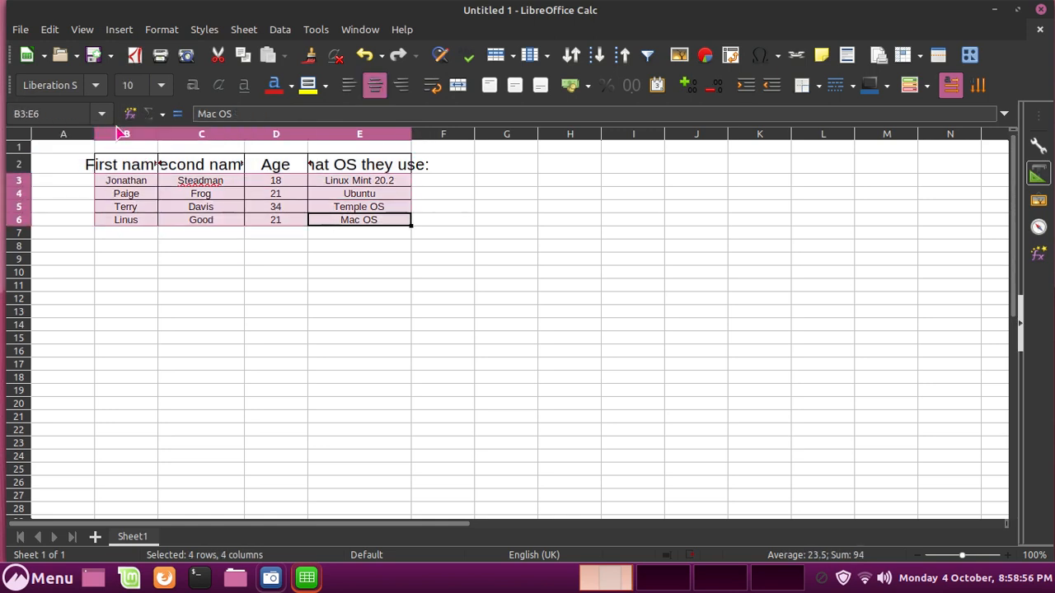
click(162, 84)
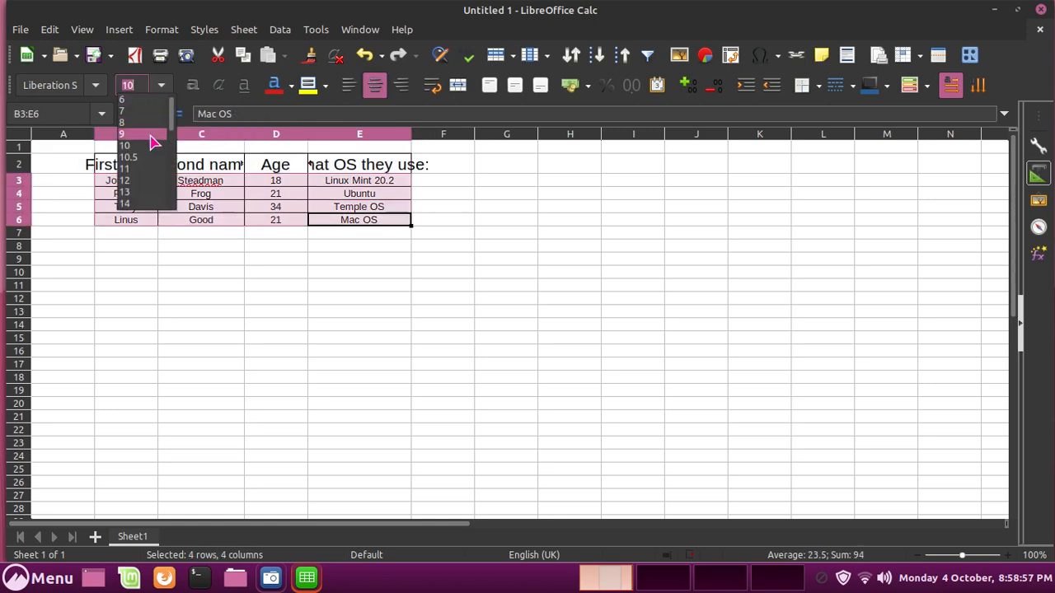
click(124, 203)
Widen columns D, E, C and B so every header fits.
drag(308, 134, 380, 135)
click(488, 134)
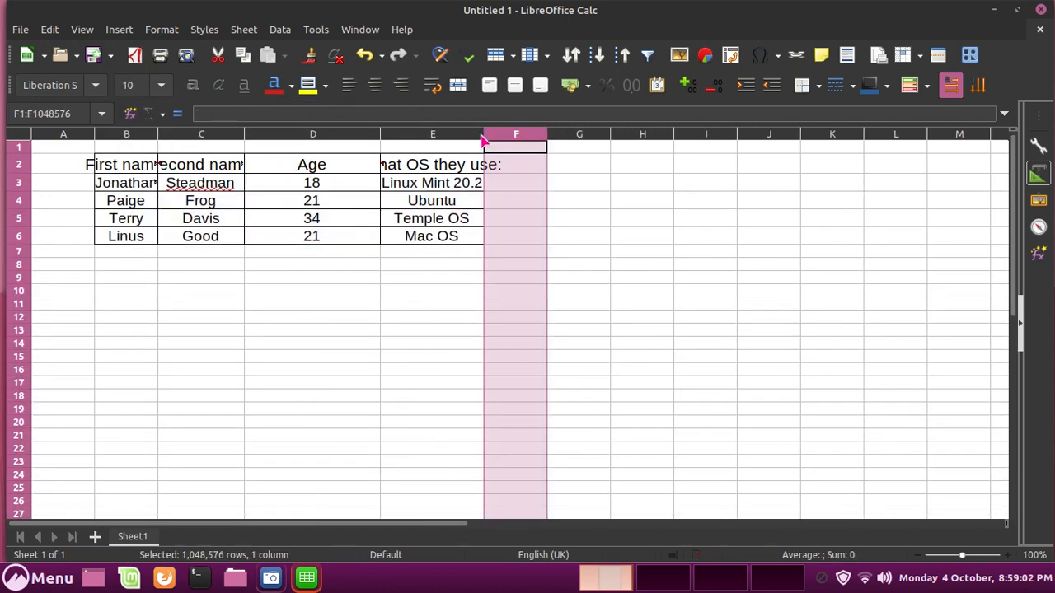
drag(483, 135, 542, 134)
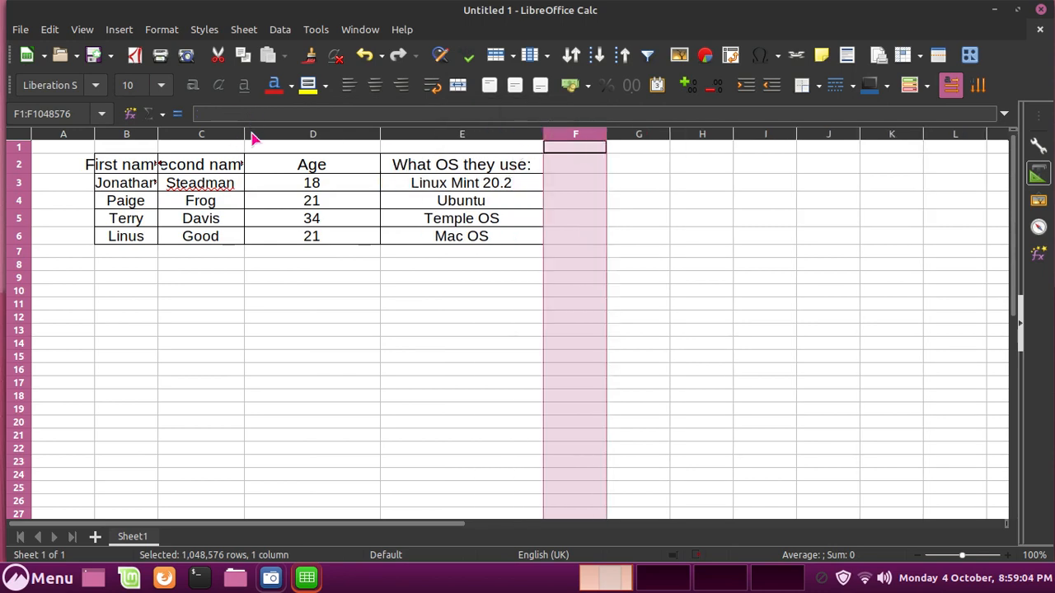
drag(250, 141, 310, 134)
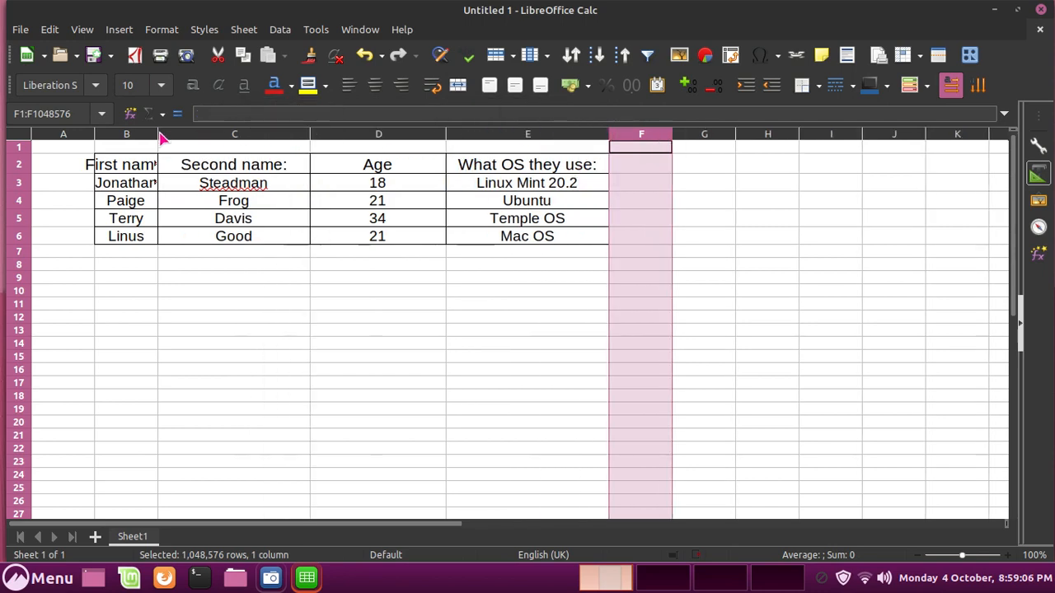
drag(160, 134, 592, 167)
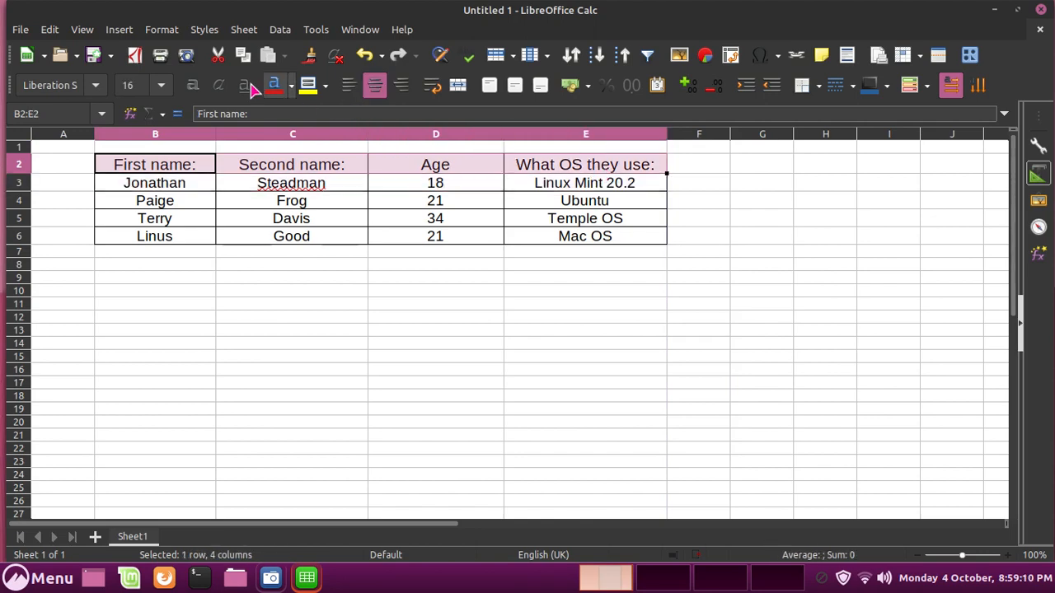
Make the header row B2:E2 bold.
click(189, 87)
click(323, 270)
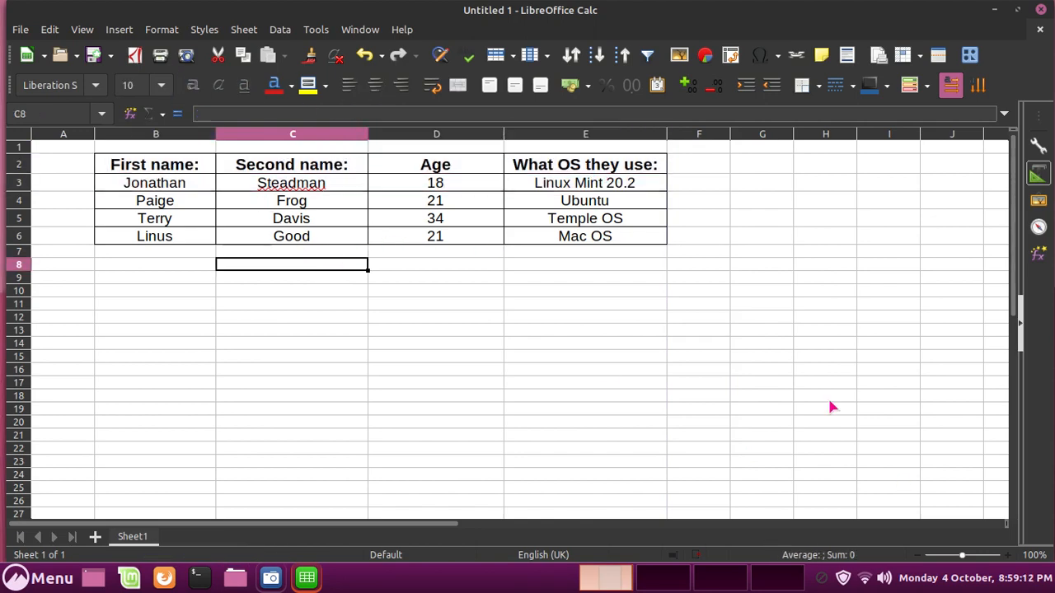
click(448, 382)
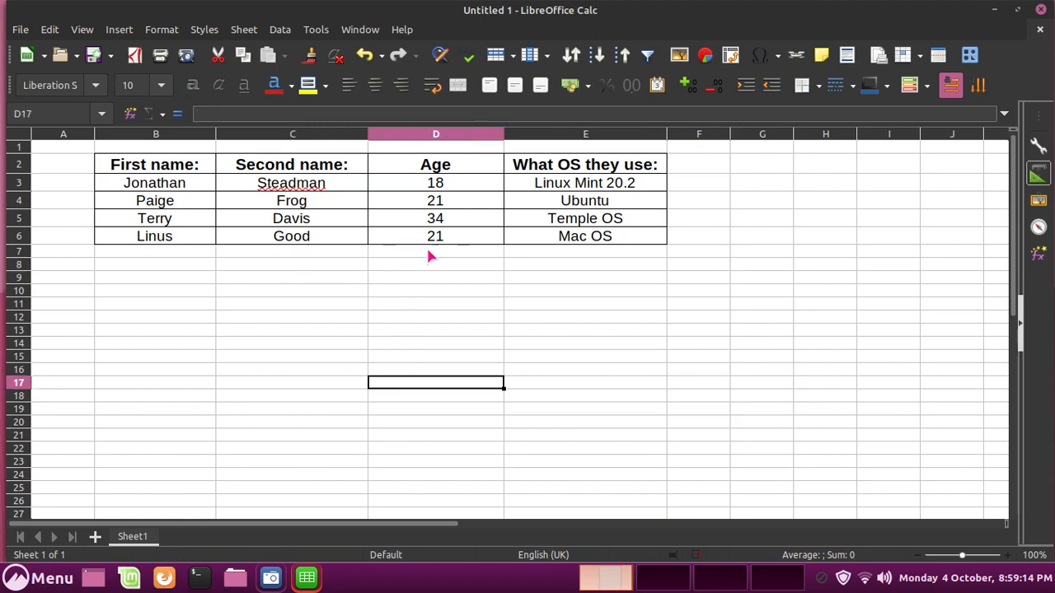
Underline the headers First name:, Second name:, Age and What OS they use: in B2:E2.
click(514, 171)
drag(514, 170, 146, 165)
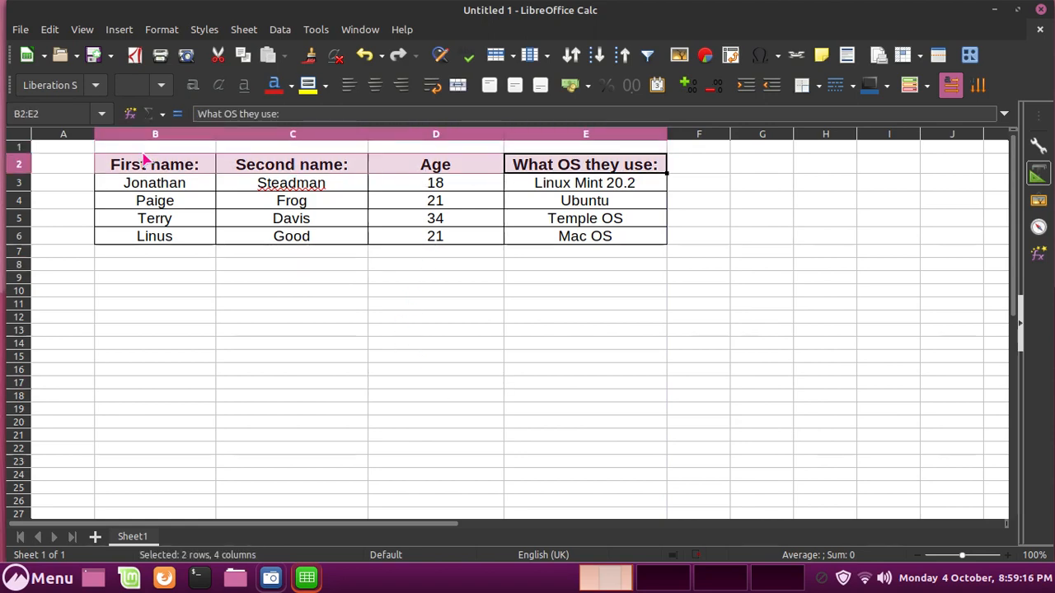
click(244, 85)
click(402, 316)
click(406, 265)
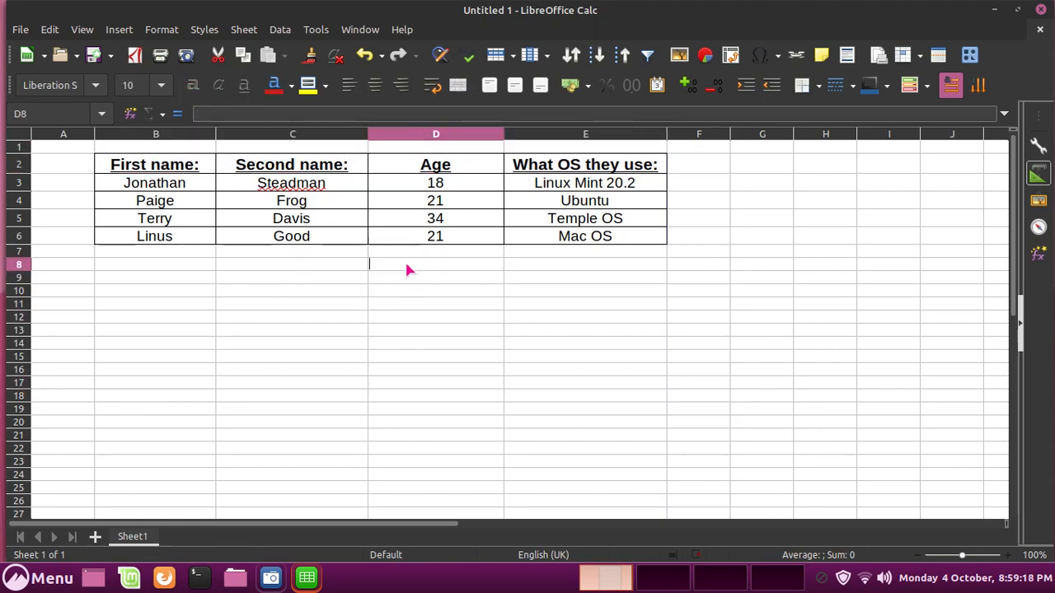
double_click(407, 292)
click(411, 265)
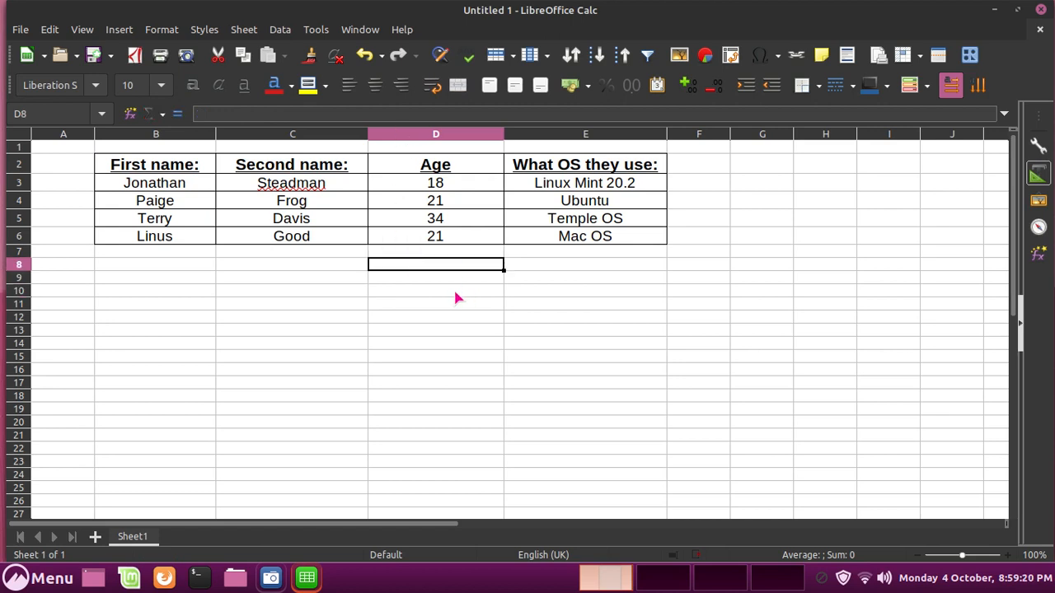
click(487, 355)
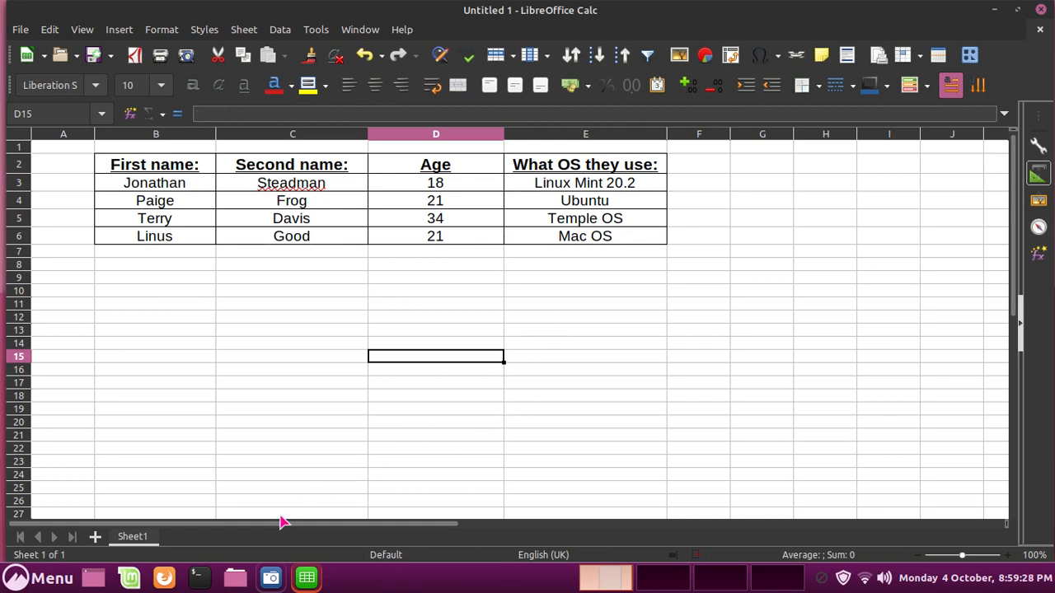
Enter the labels Add, Subtract, Mutliply and Divide into D13 through D16.
click(388, 314)
double_click(384, 338)
double_click(385, 334)
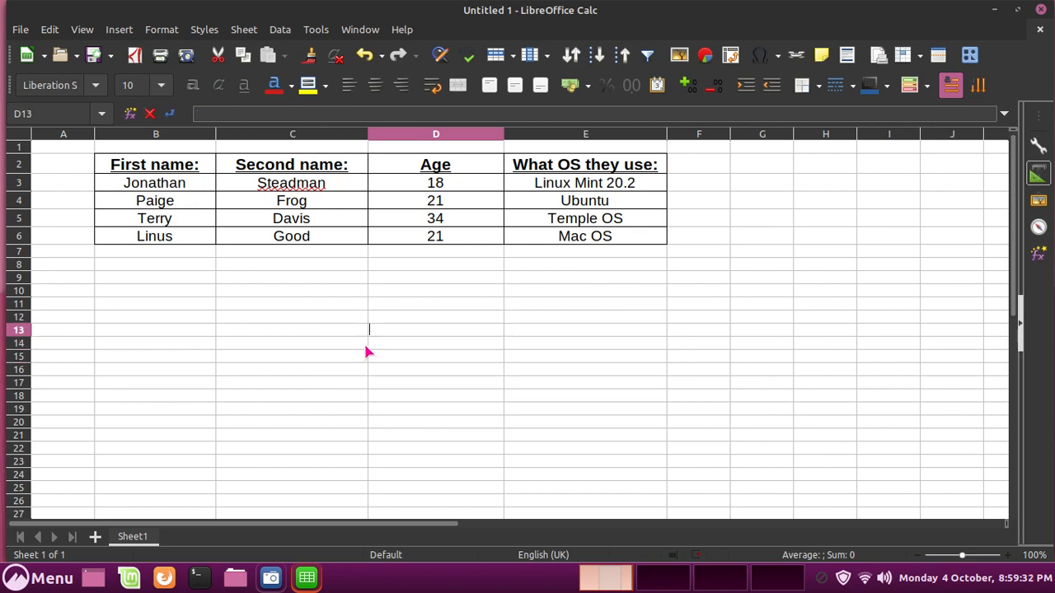
text(Add)
key(Return)
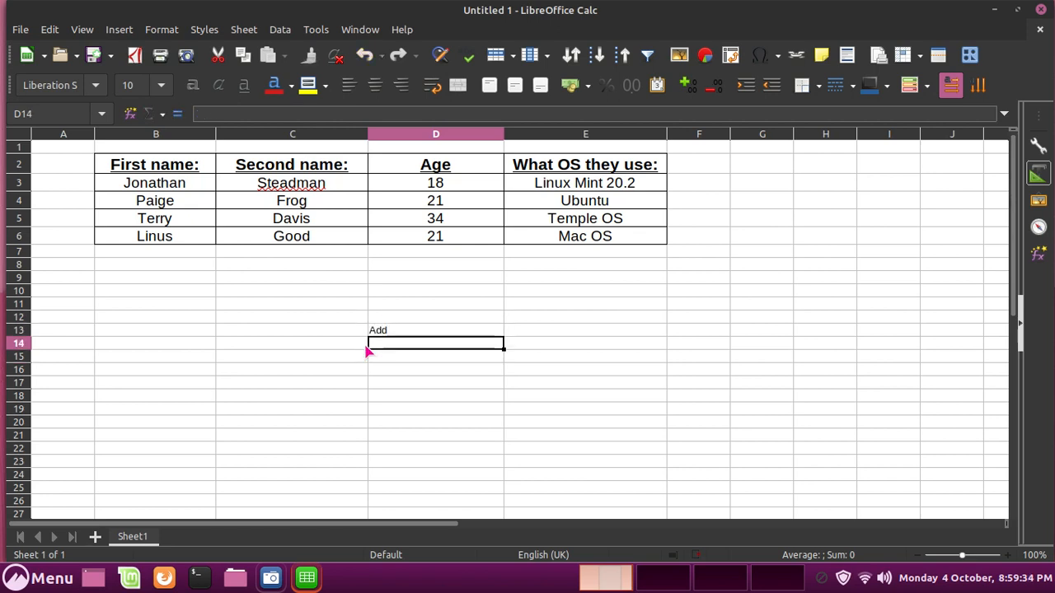
text(Subt)
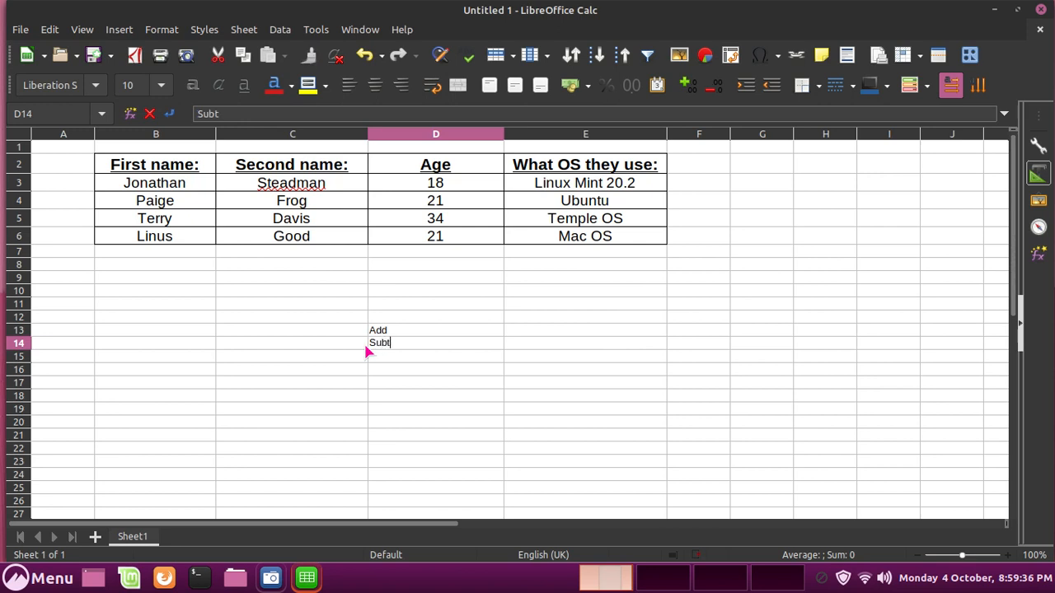
text(ract)
key(Return)
text(M)
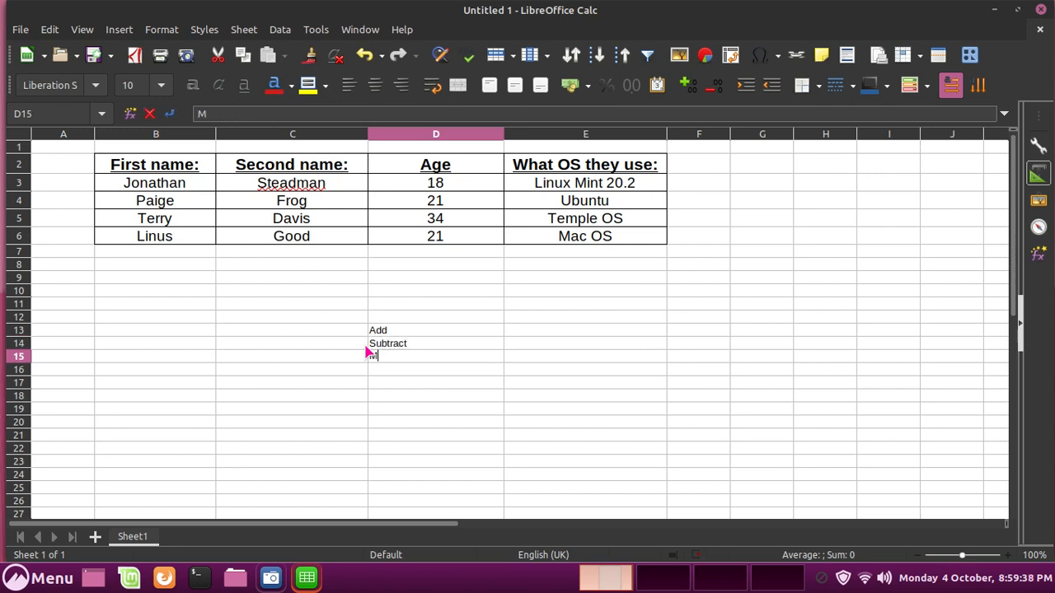
text(utliply)
key(Return)
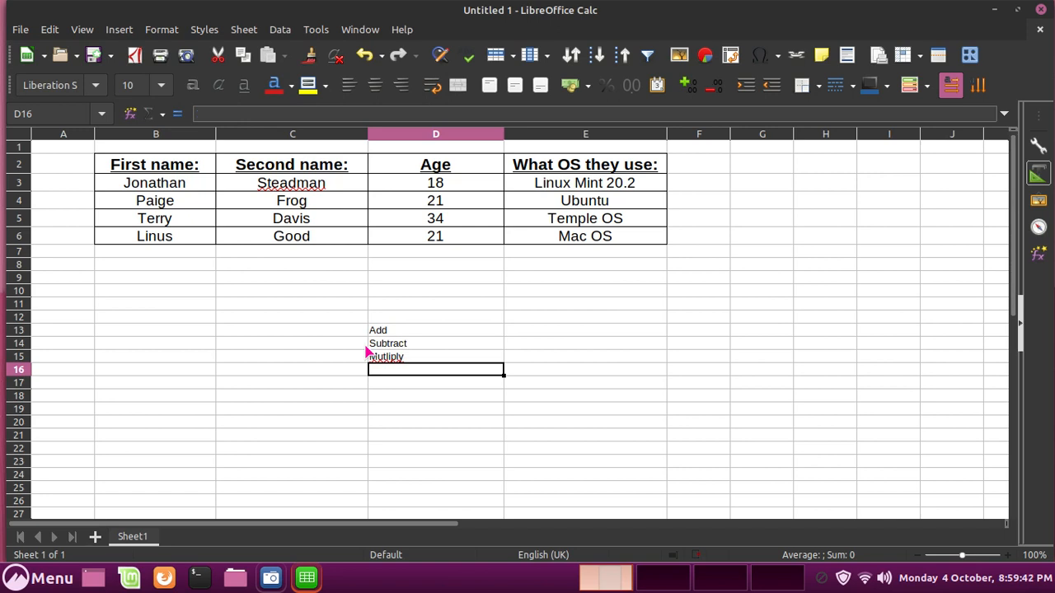
text(Div)
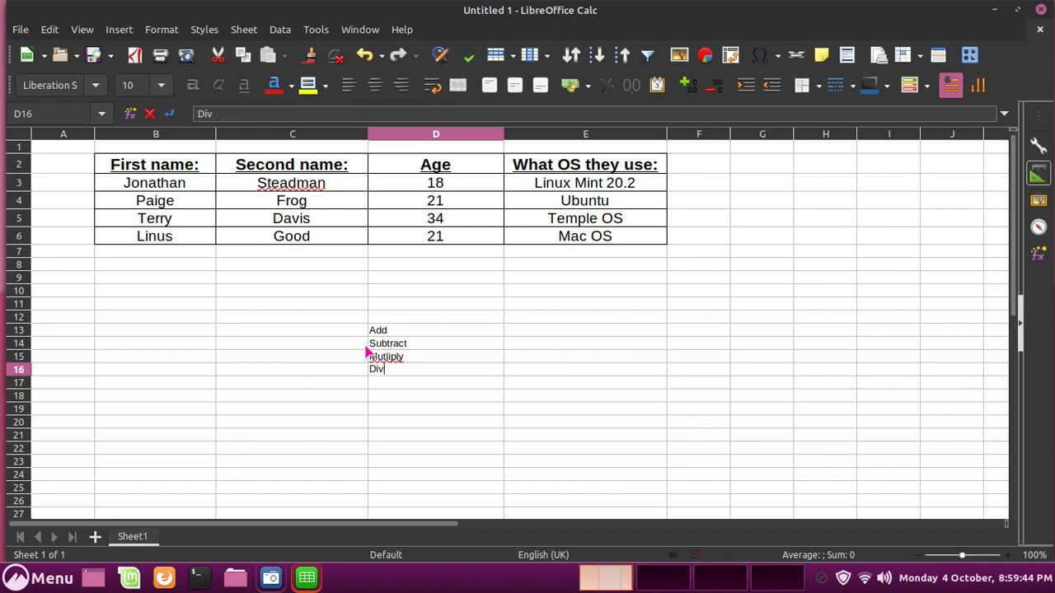
text(ide)
key(Return)
Move the cell cursor up to D8 for the sum formula.
key(Left)
key(Up)
key(Up)
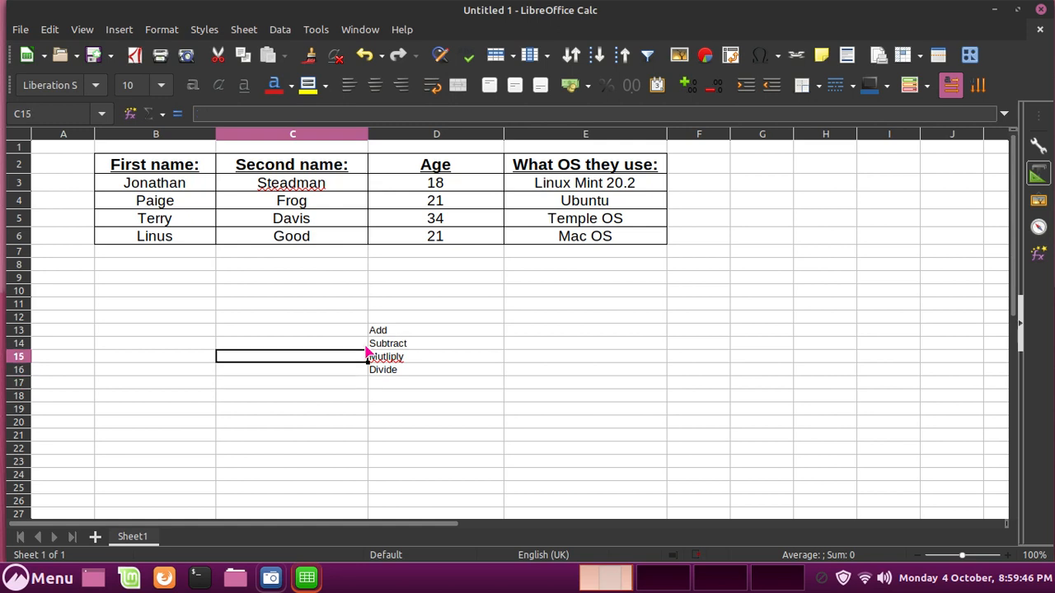
key(Up)
key(Up)
key(Up)
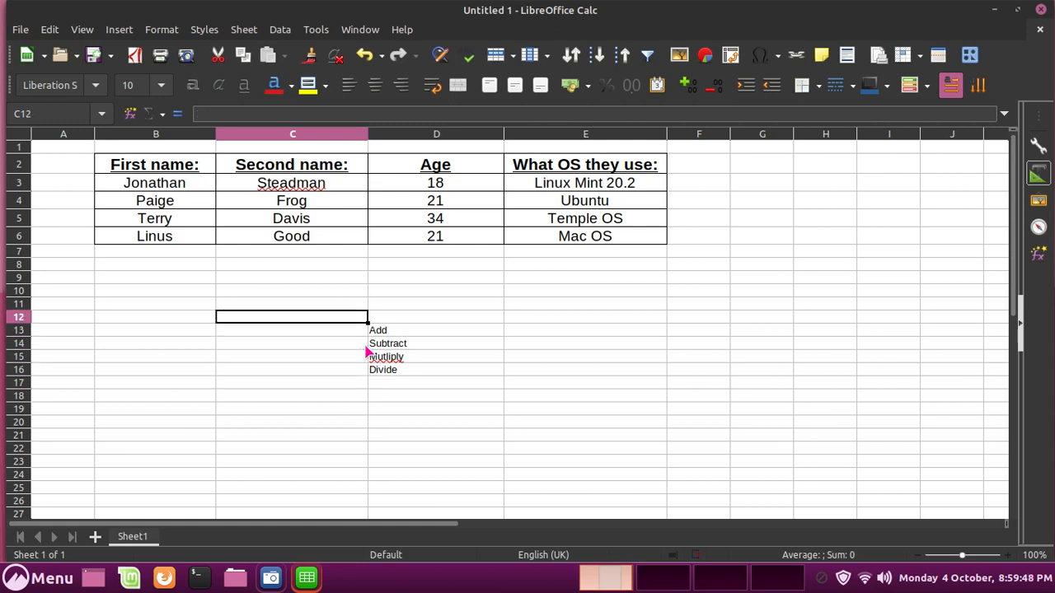
key(Right)
key(Up)
key(Up)
key(Up)
key(Up)
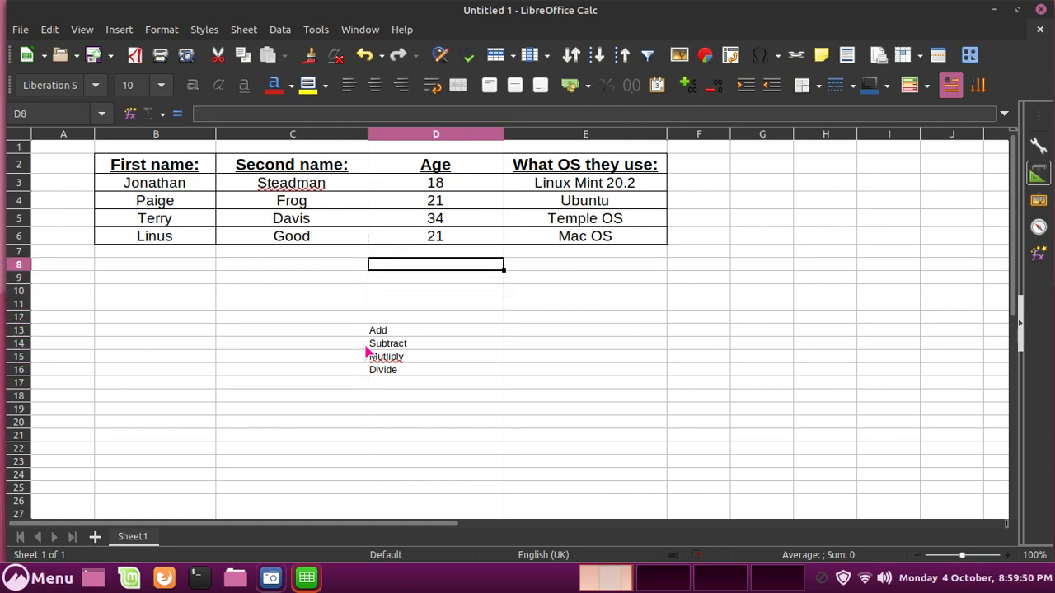
text(=)
click(466, 183)
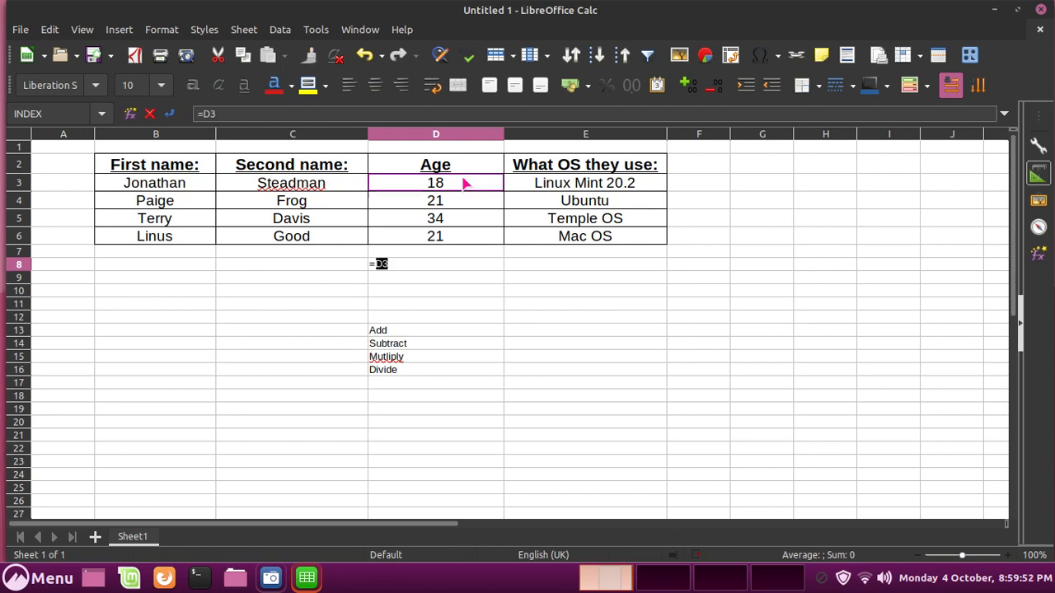
text(+)
click(438, 184)
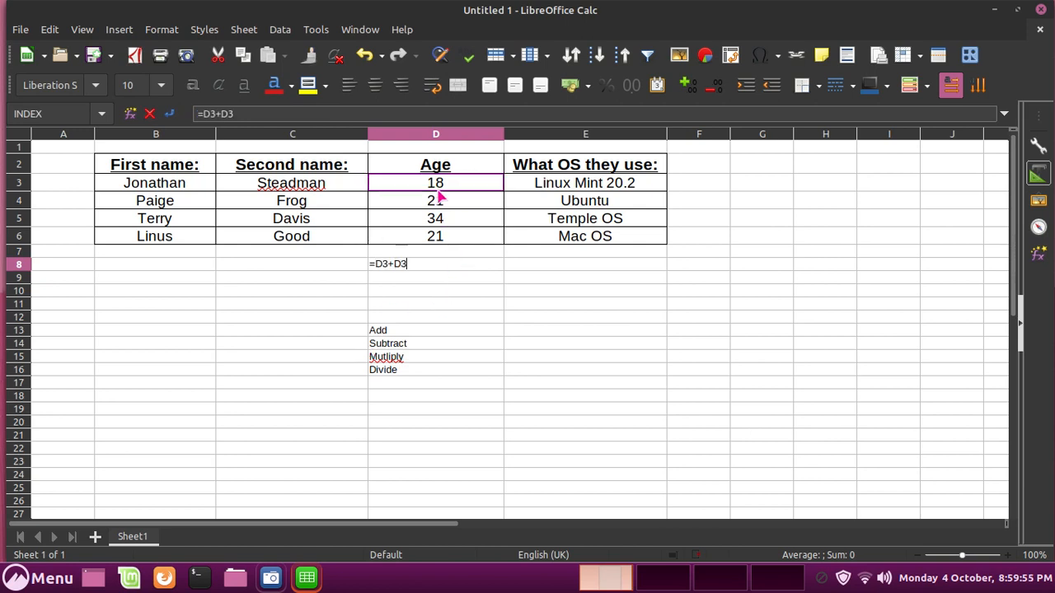
key(Return)
click(477, 261)
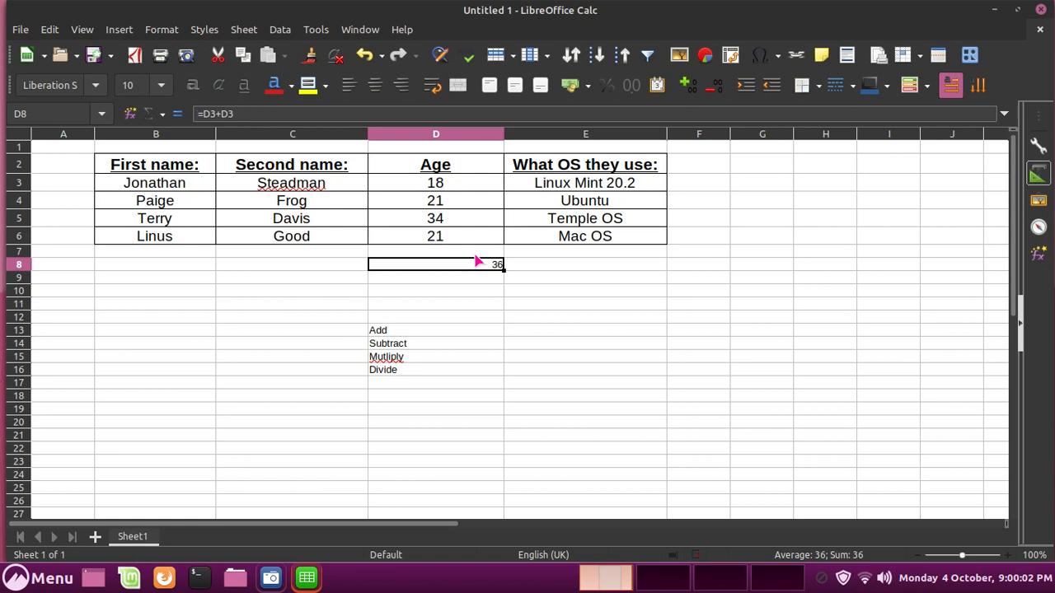
key(Delete)
key(Right)
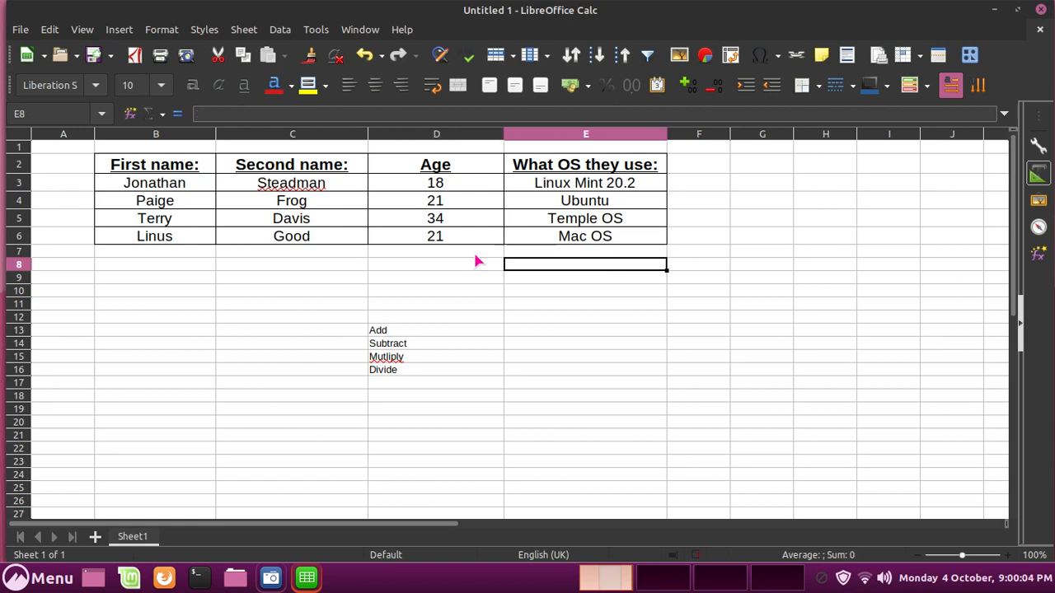
key(Down)
key(Left)
key(Down)
key(Down)
key(Down)
key(Down)
key(Down)
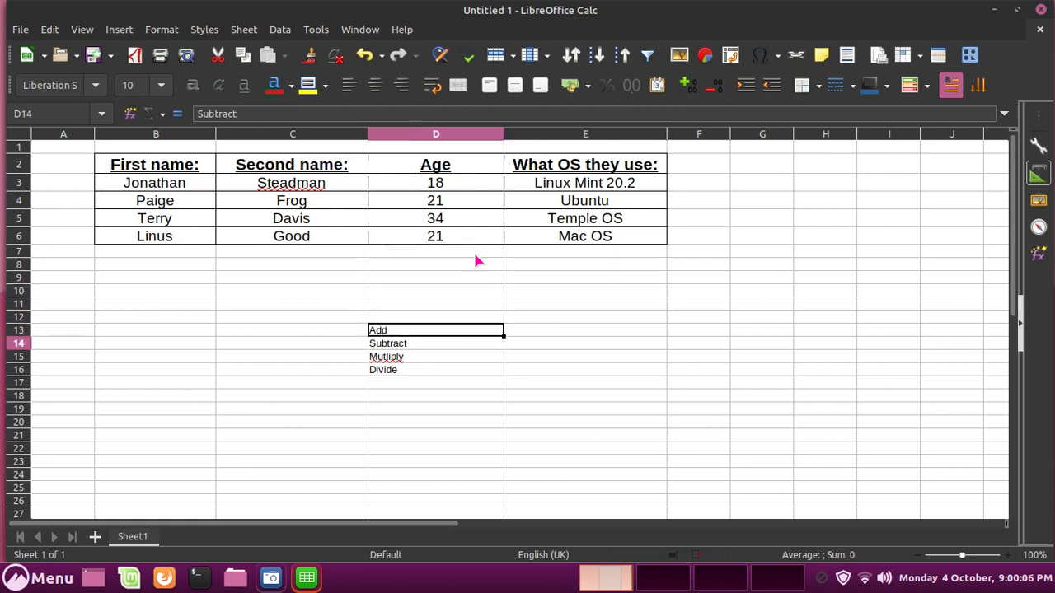
key(Down)
key(Down)
key(Up)
key(Up)
key(Up)
key(Right)
key(Down)
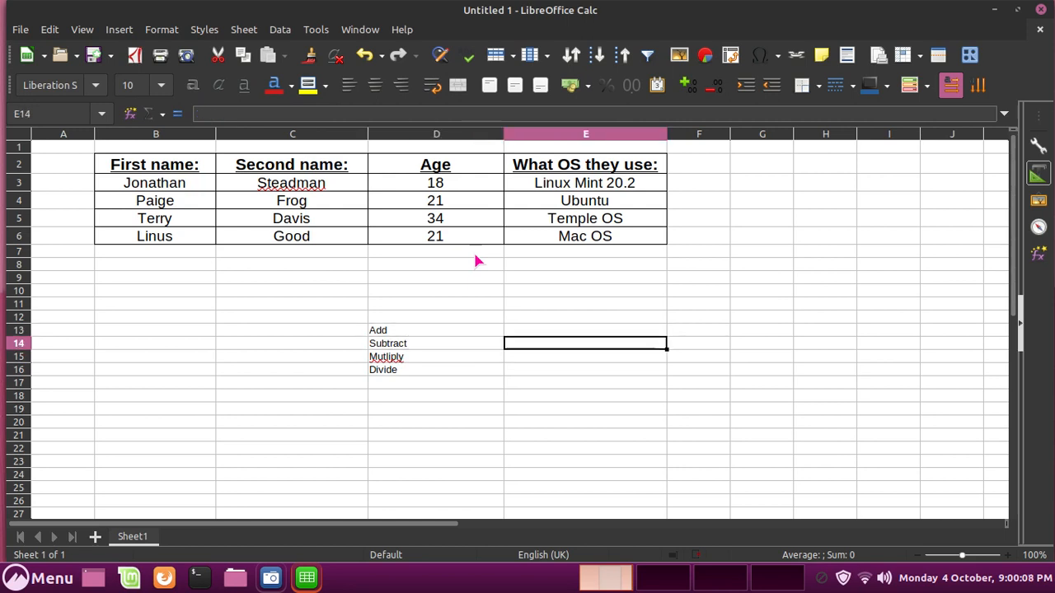
key(Left)
key(Down)
key(Up)
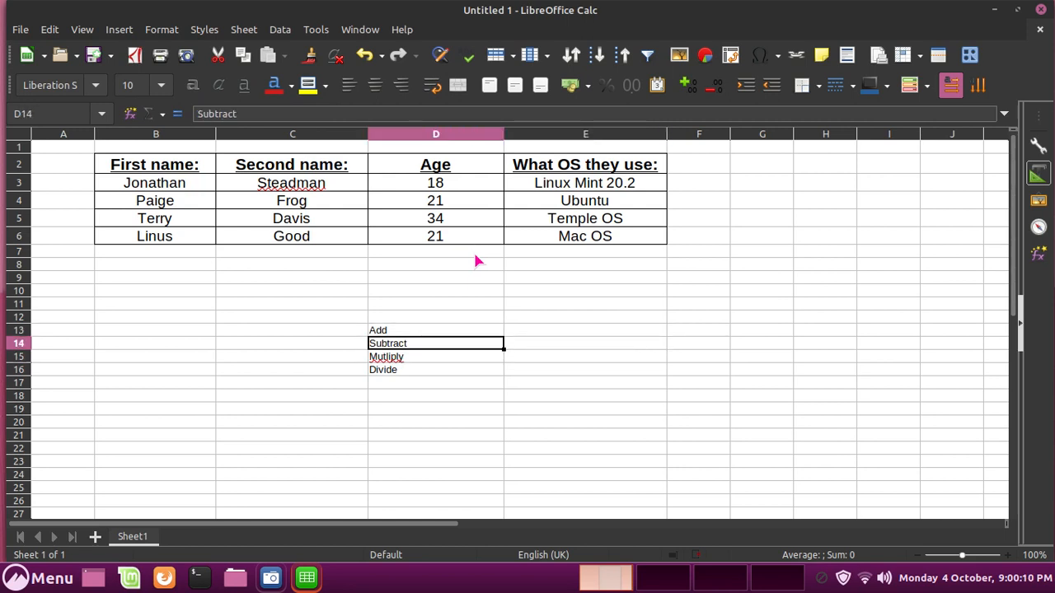